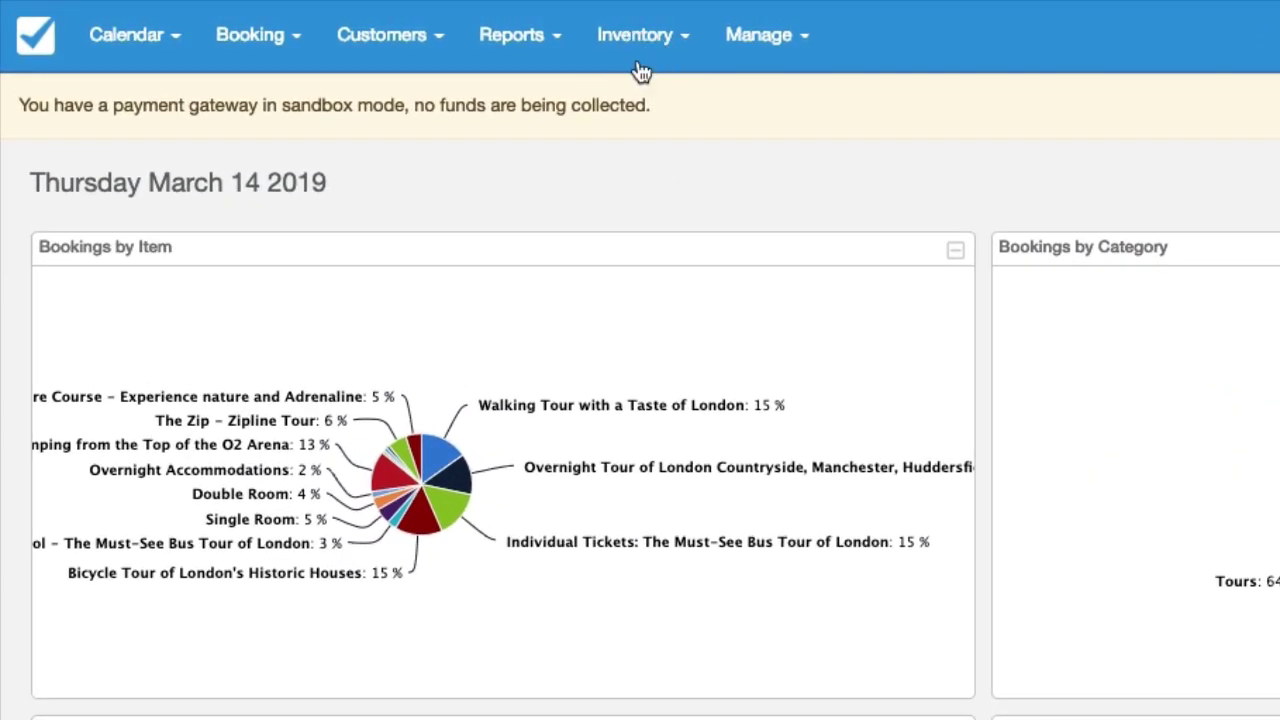
- Open the inventory's discounts list, review the settings of the existing 15% off discount, and return to the list
click(498, 30)
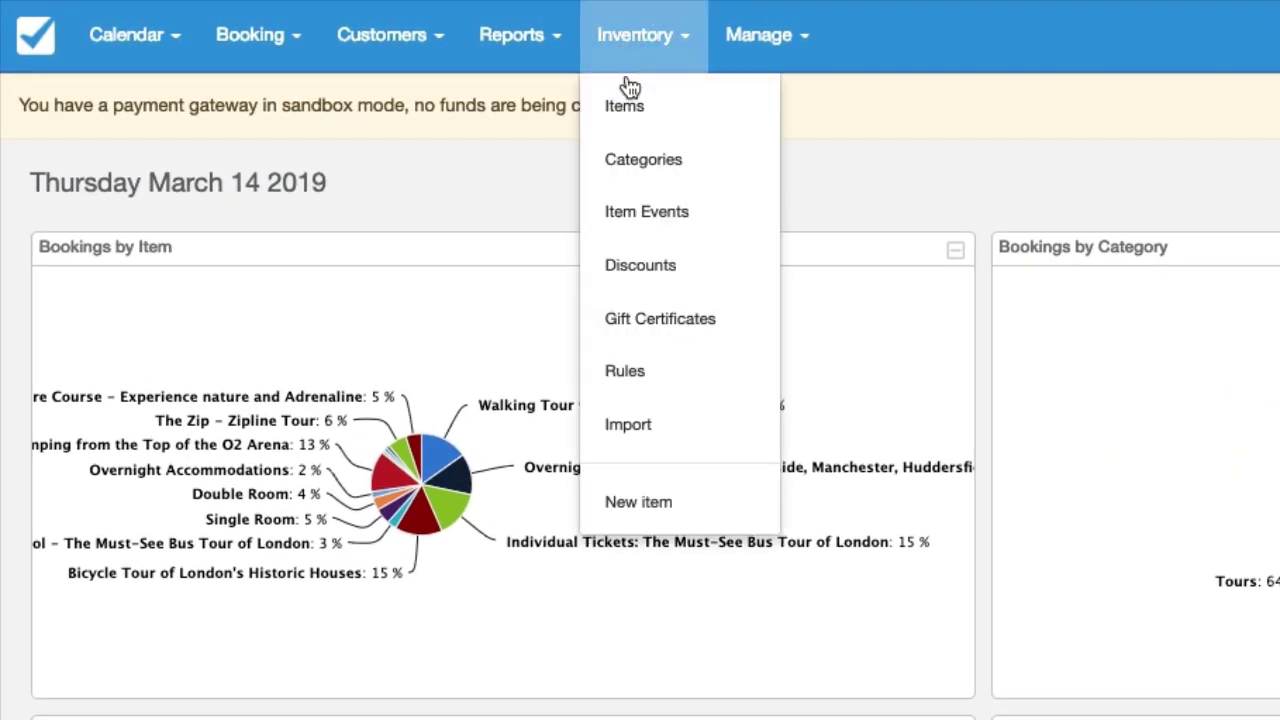
click(680, 288)
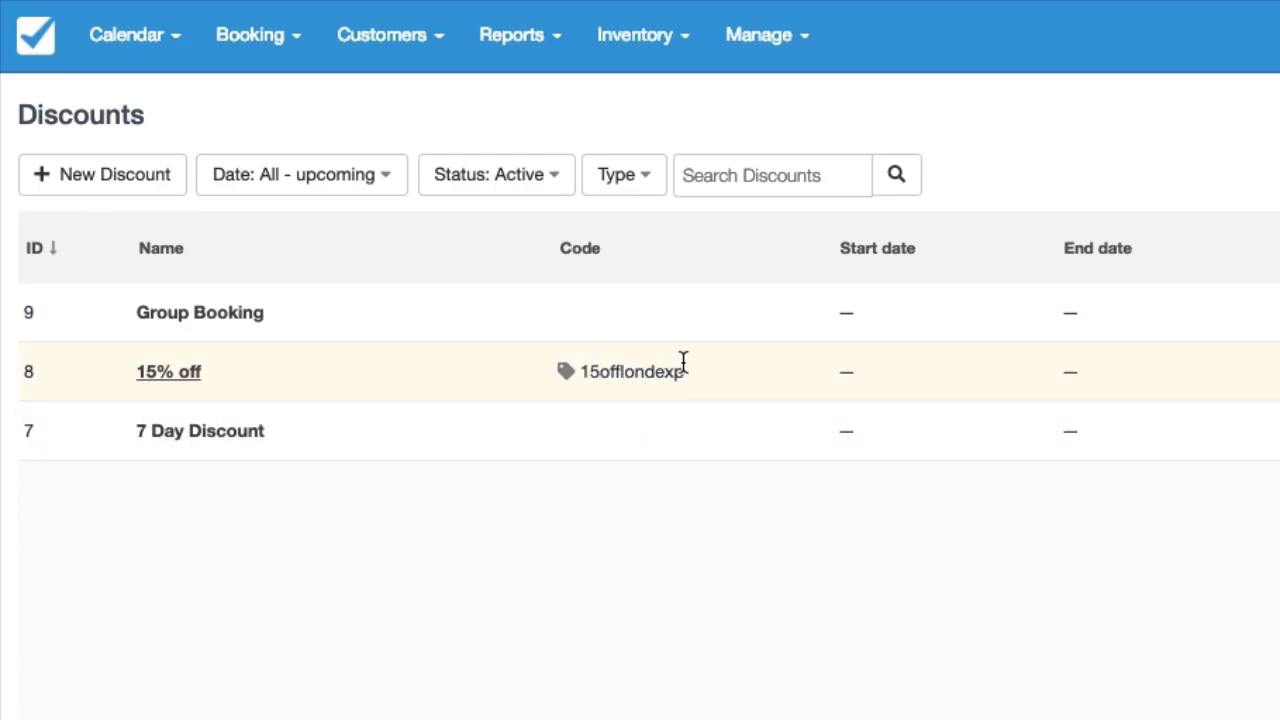
click(182, 374)
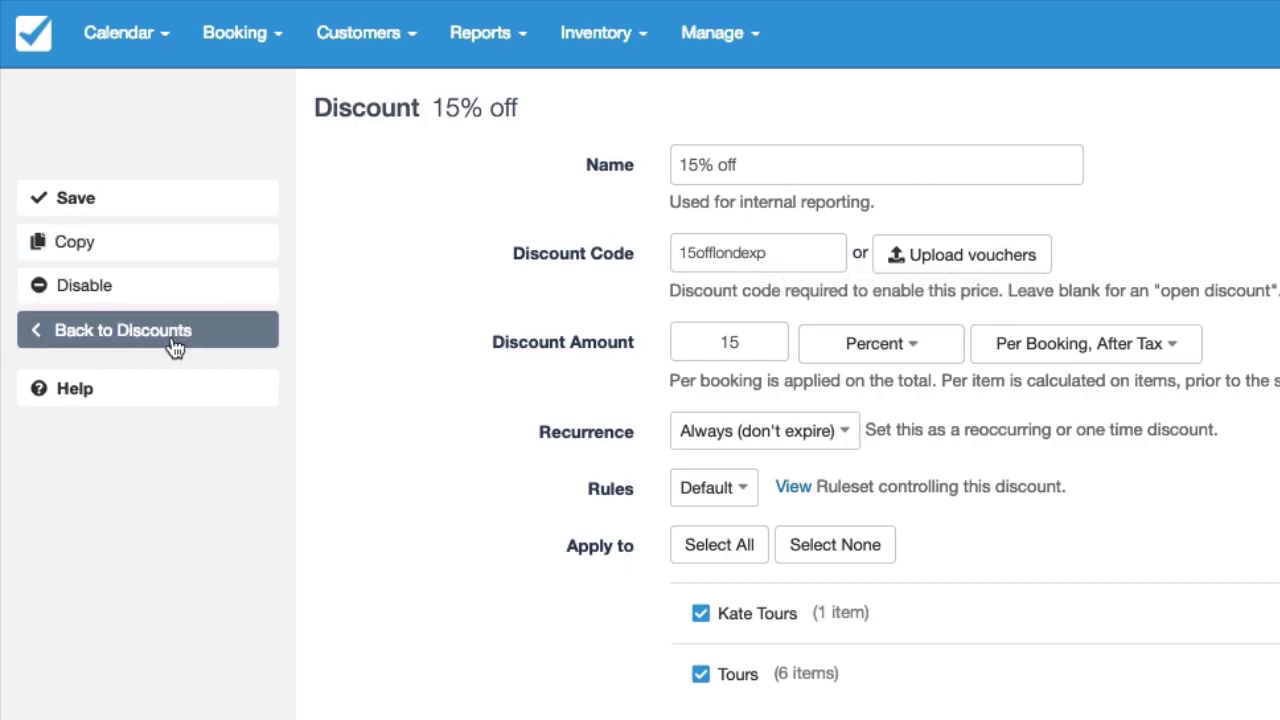
click(175, 345)
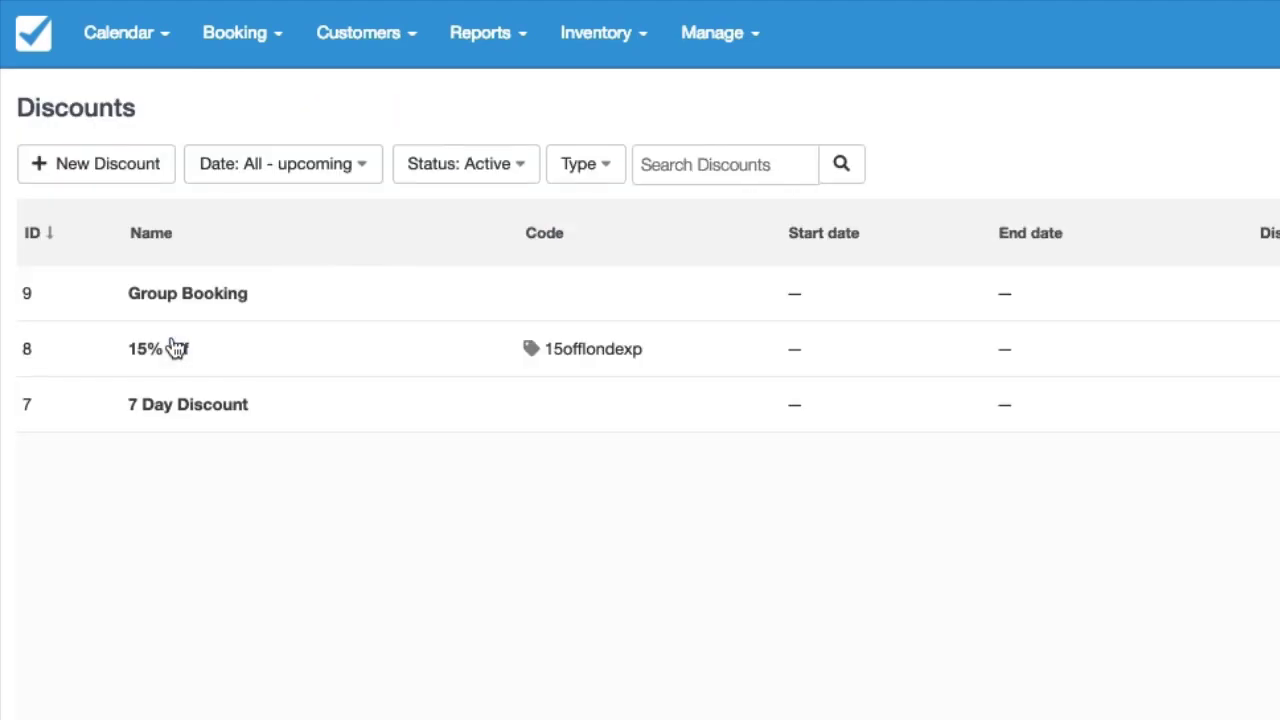
- Start a new discount and name it 25% OFF
click(95, 170)
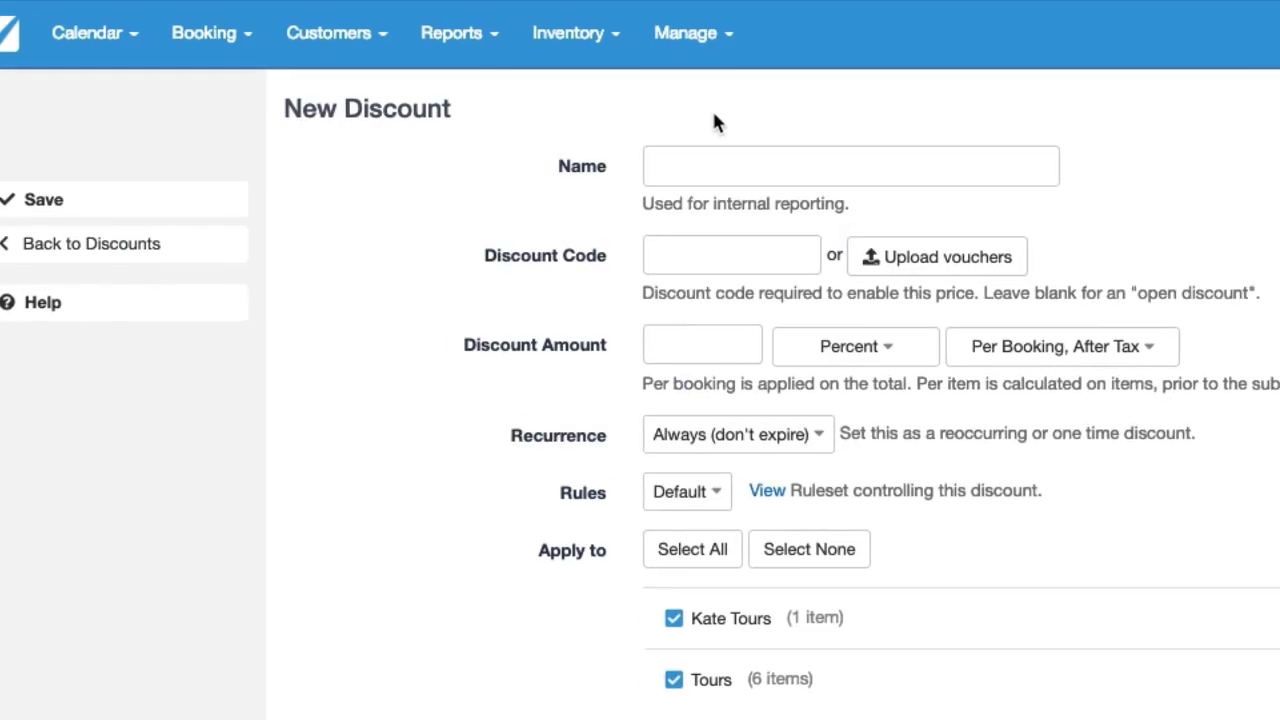
click(762, 168)
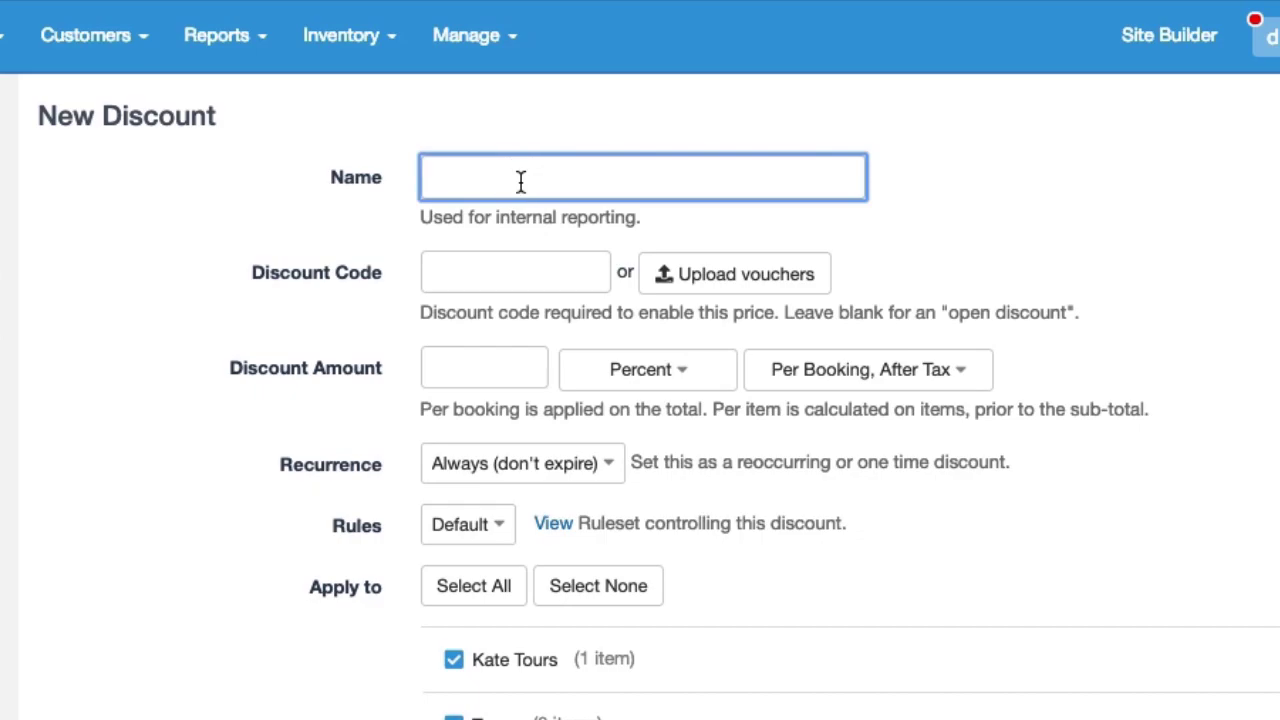
text(25)
text(%)
key(BackSpace)
text(5% OFF)
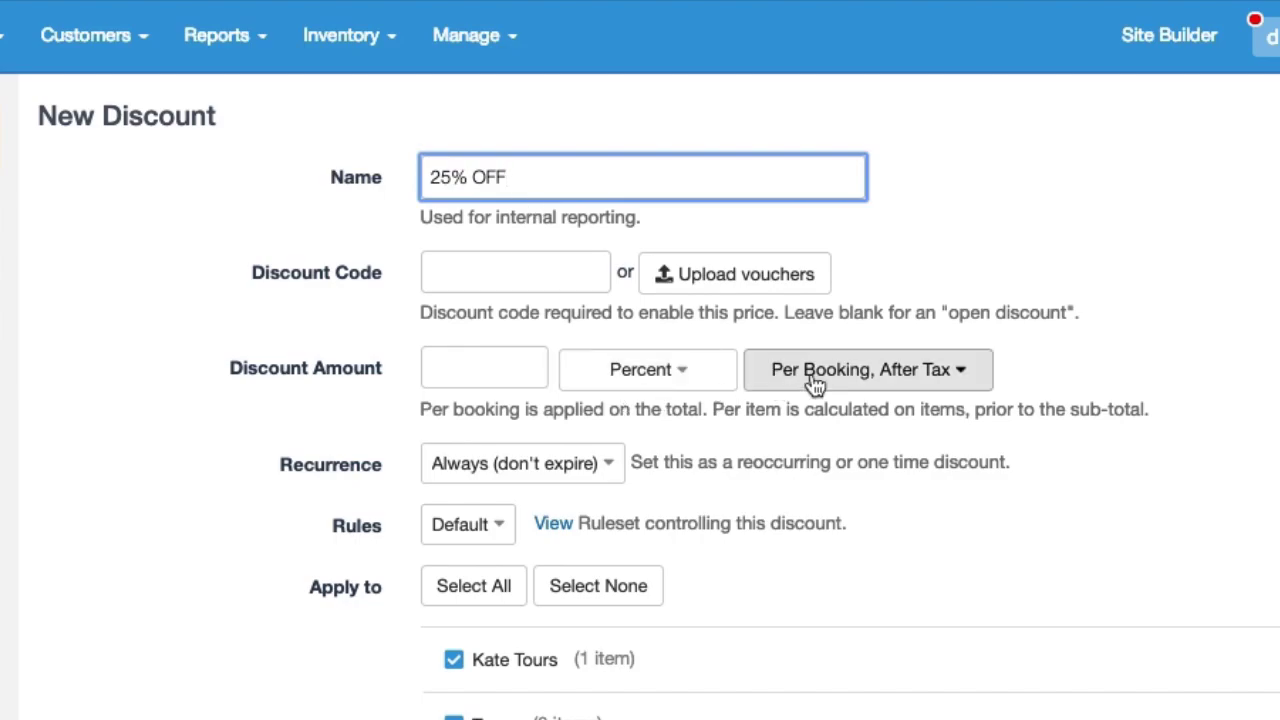
- Set the discount amount to 25 percent and look through its per-item and per-booking application options
click(486, 372)
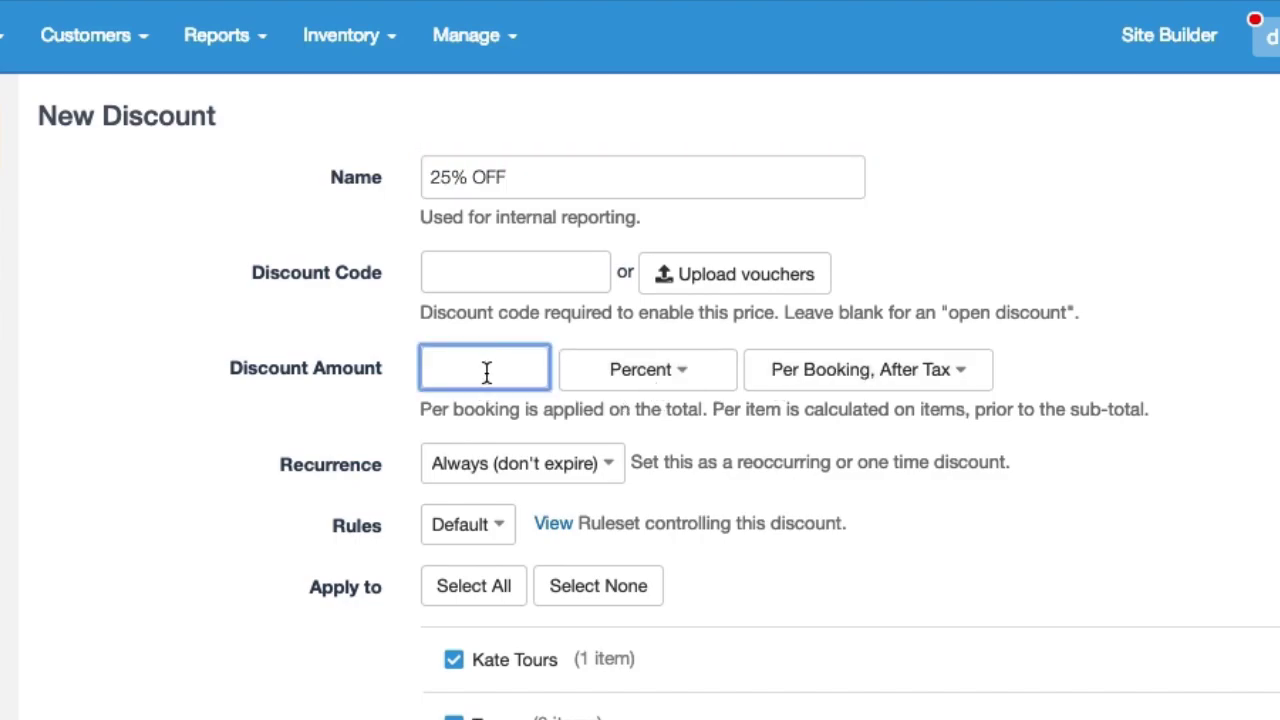
text(25)
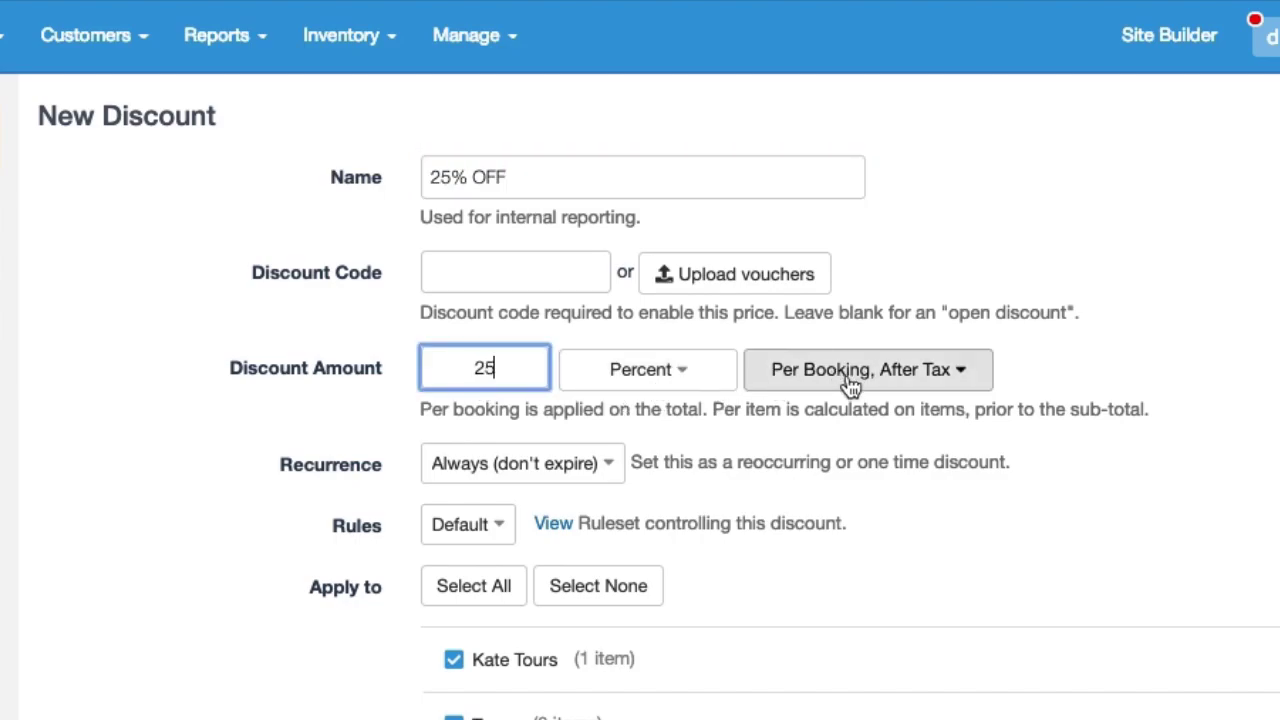
click(849, 383)
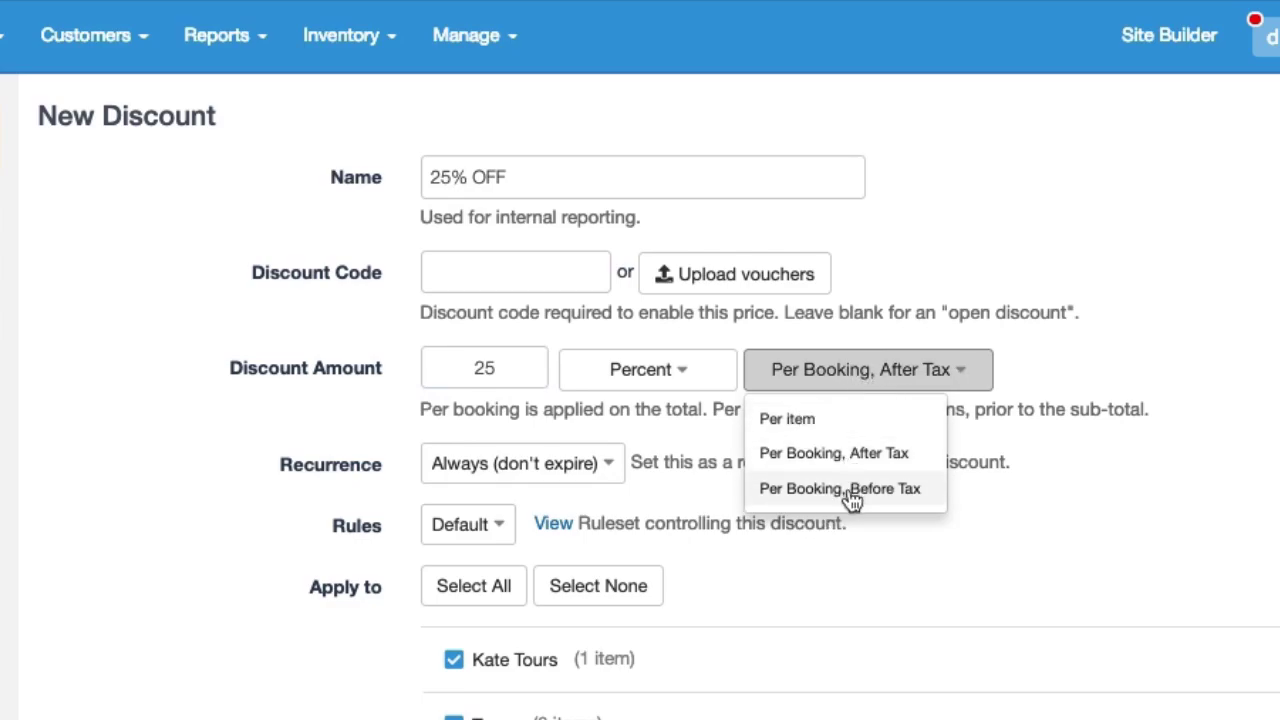
click(1120, 372)
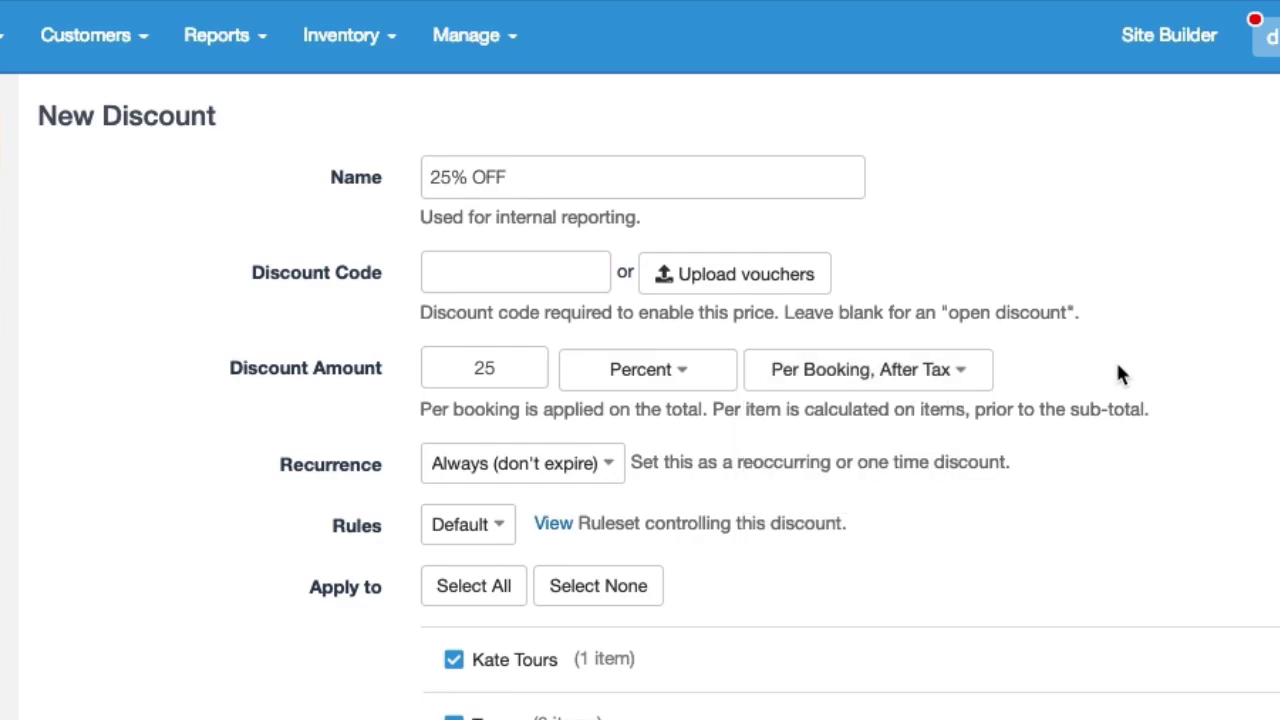
- Try the One time event recurrence and its start date calendar, and return the recurrence to Always (don't expire)
scroll(494, 583, down, 3)
scroll(530, 348, down, 1)
click(529, 290)
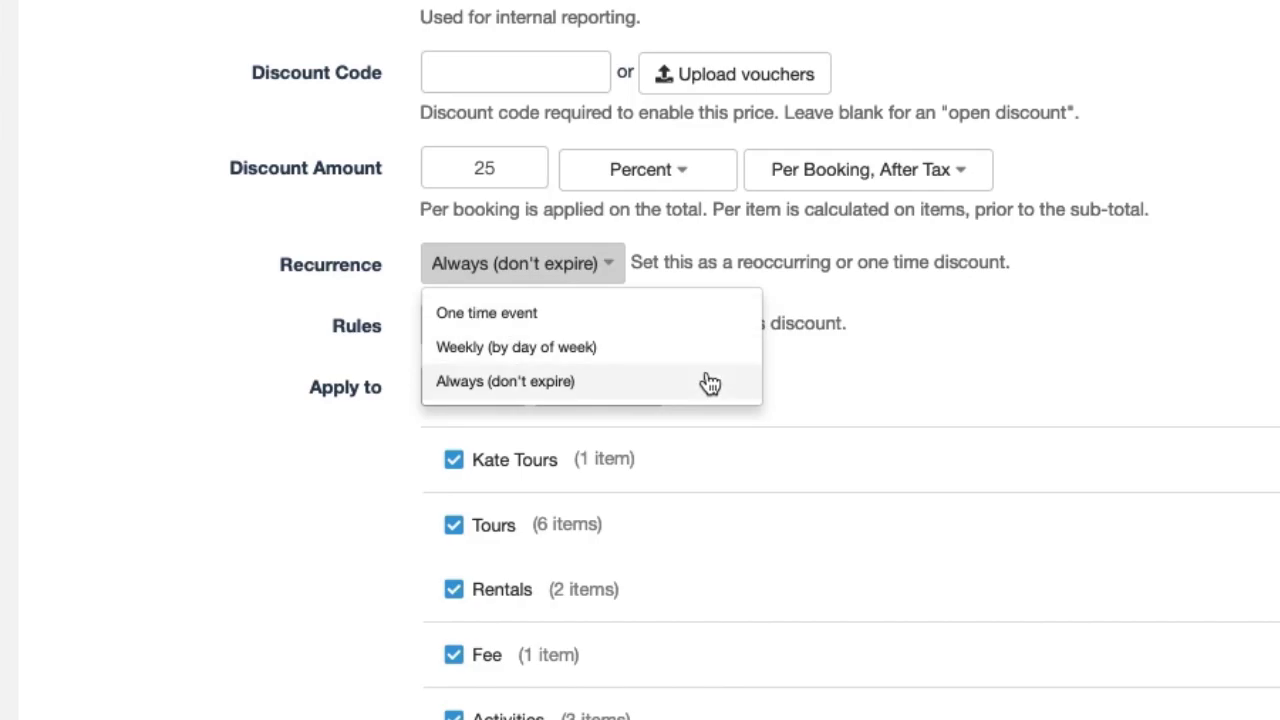
click(540, 310)
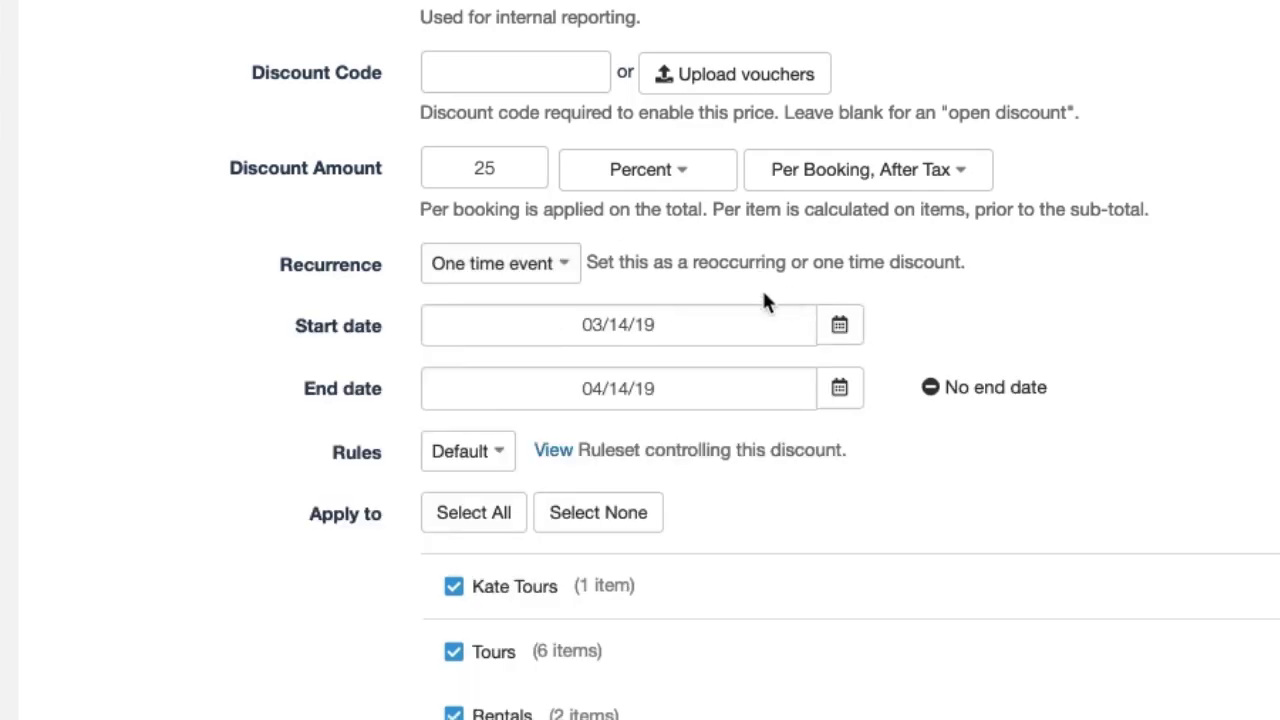
click(797, 332)
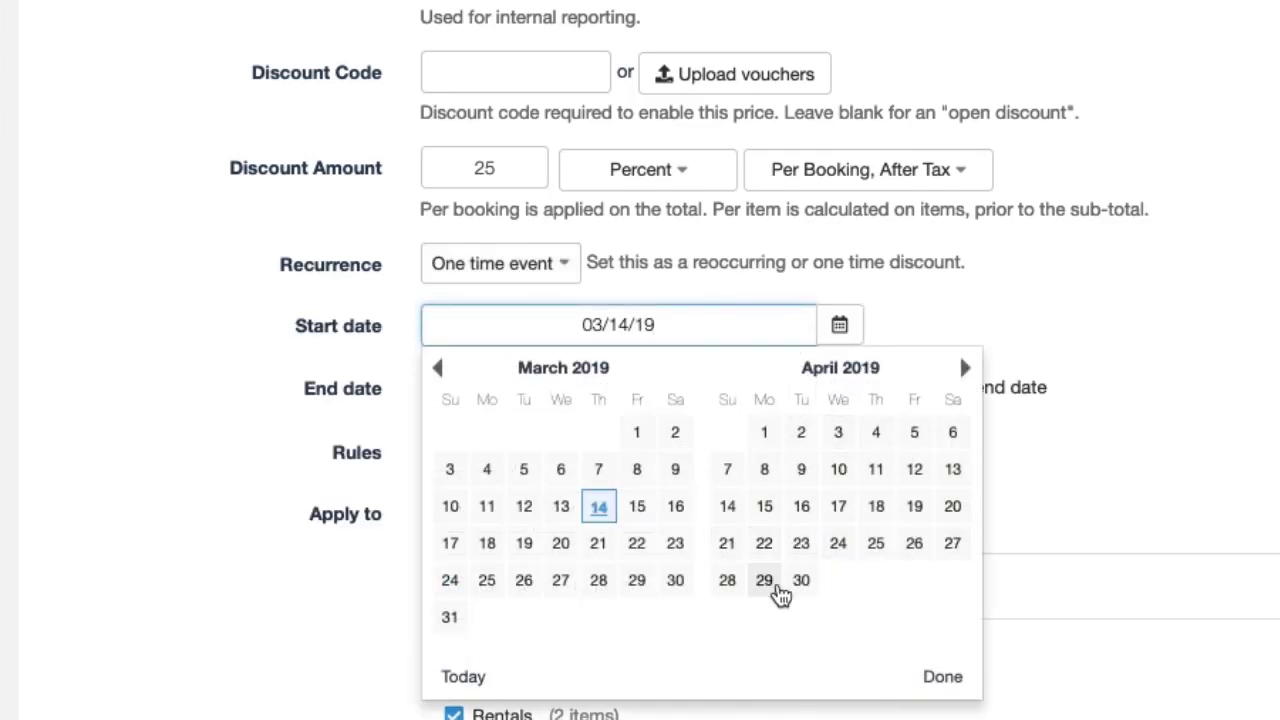
click(1062, 236)
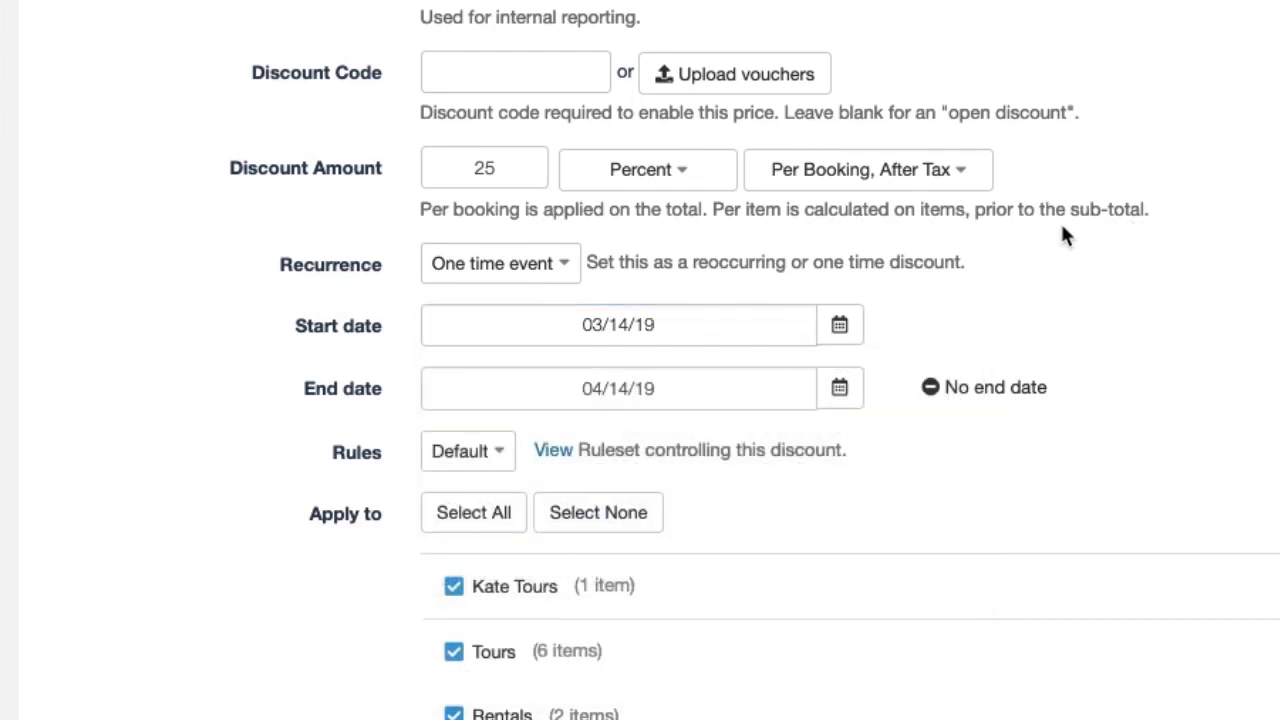
click(548, 265)
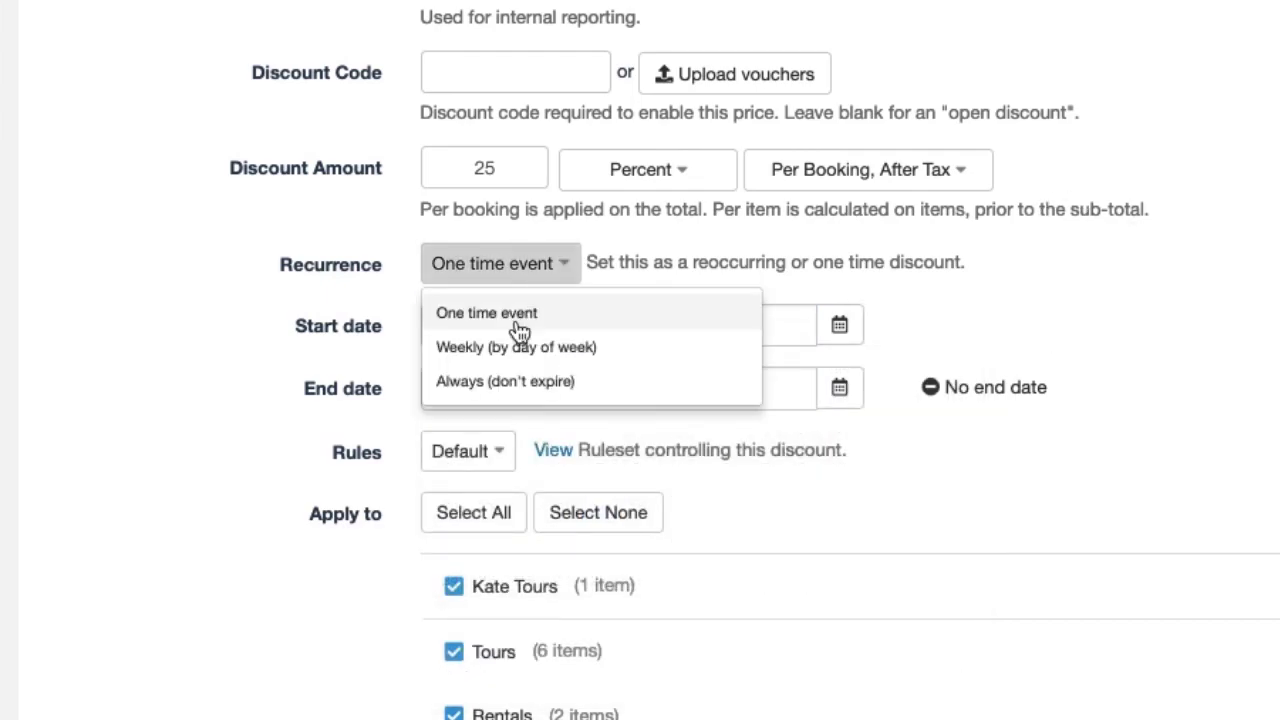
click(510, 390)
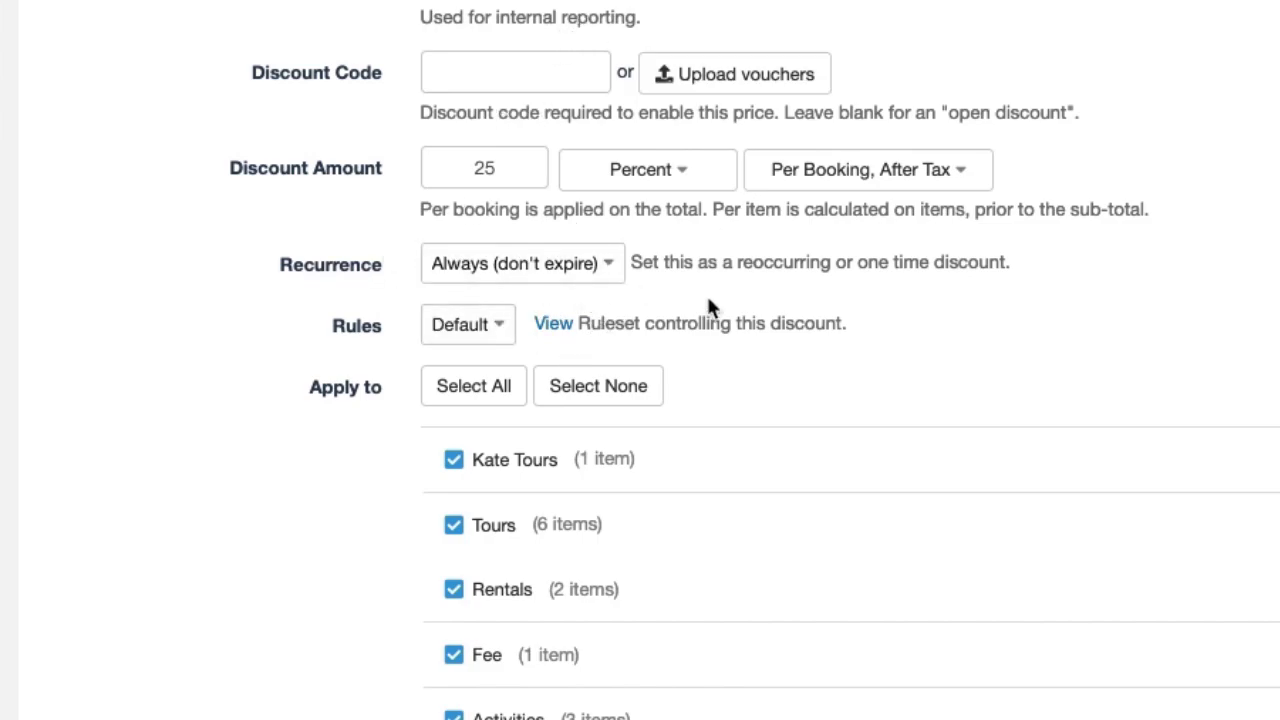
- Apply the discount only to the Tours category and rename it 25% OFF TOURS
scroll(818, 560, down, 3)
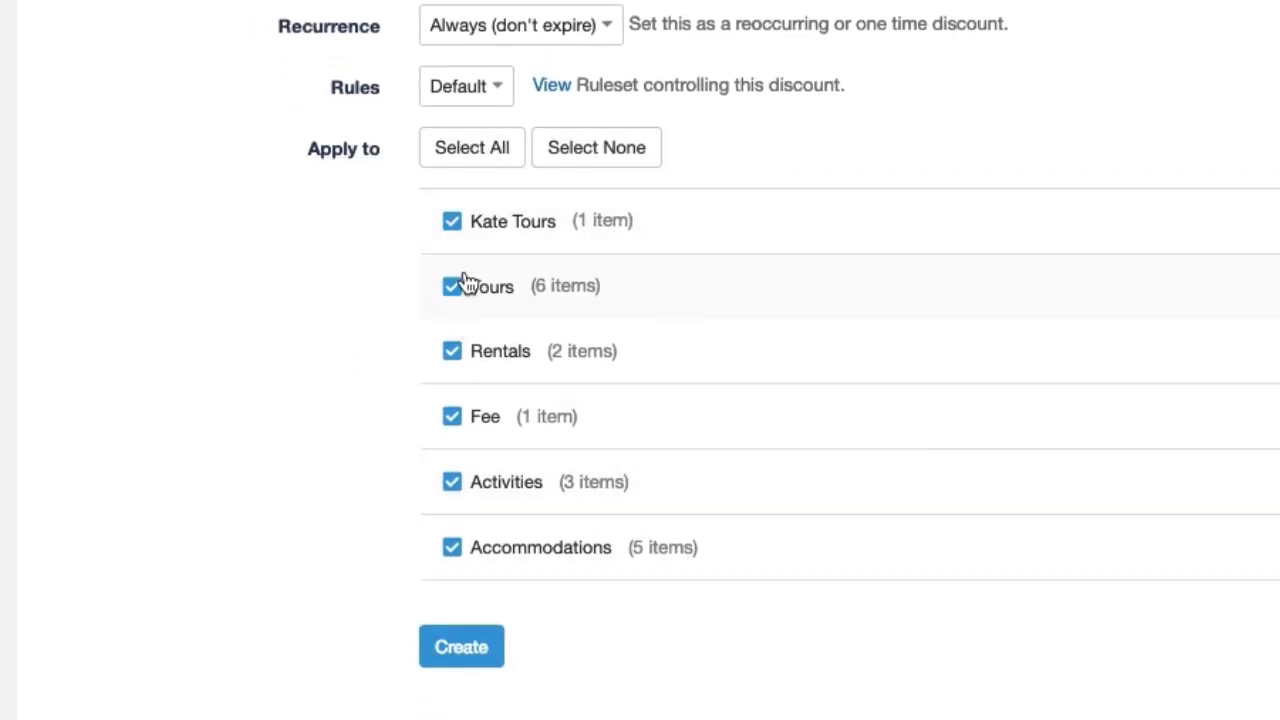
click(610, 158)
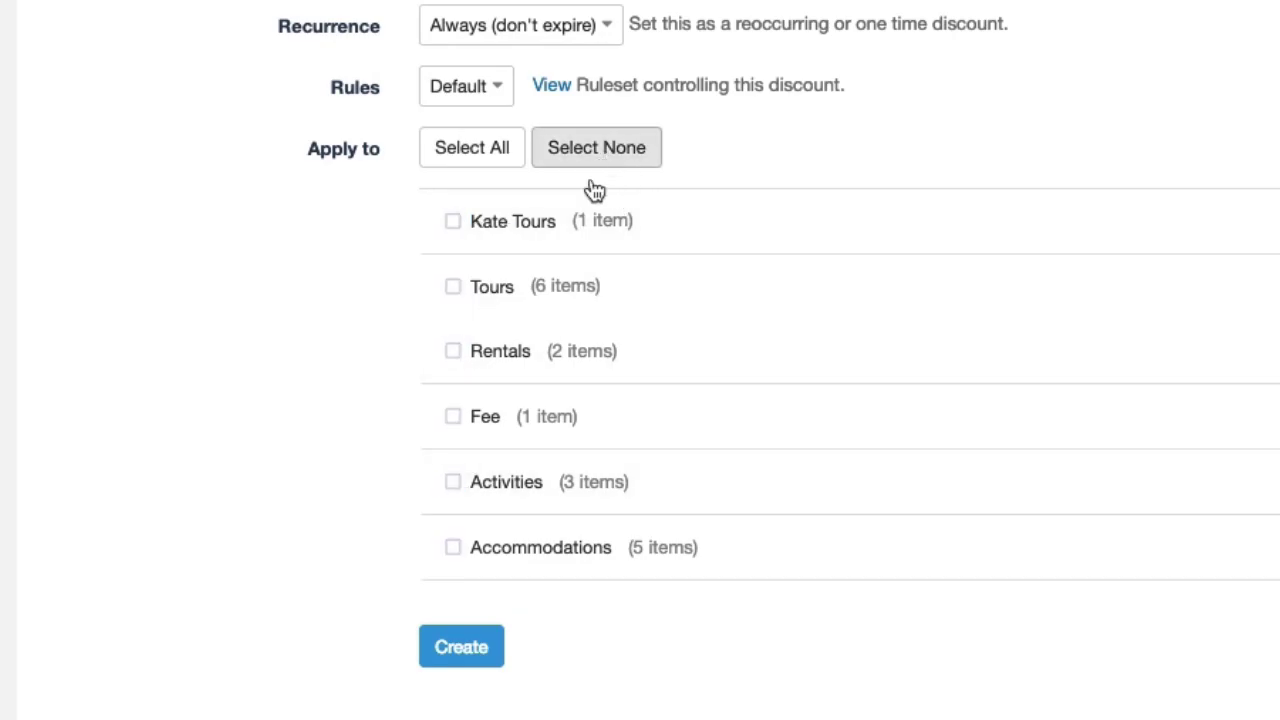
click(497, 287)
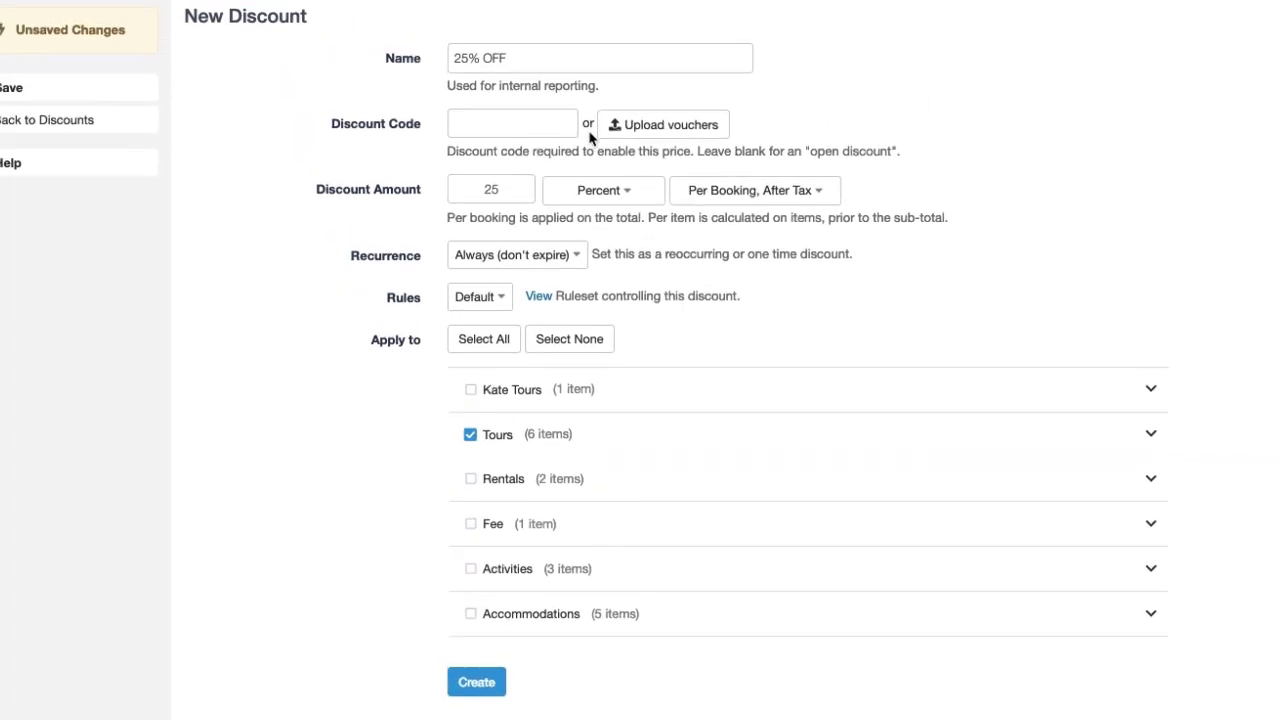
click(540, 57)
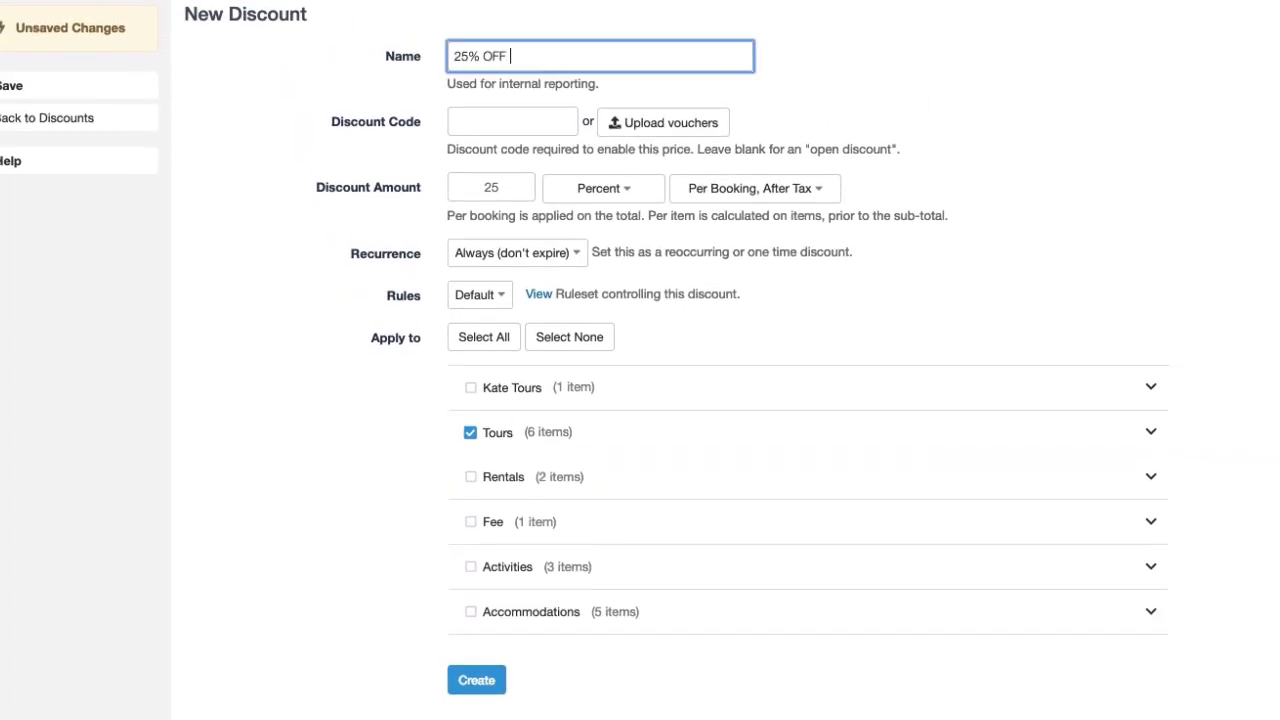
text(TOURS)
- Switch the discount from a single discount code to uploading a vouchers file
click(655, 135)
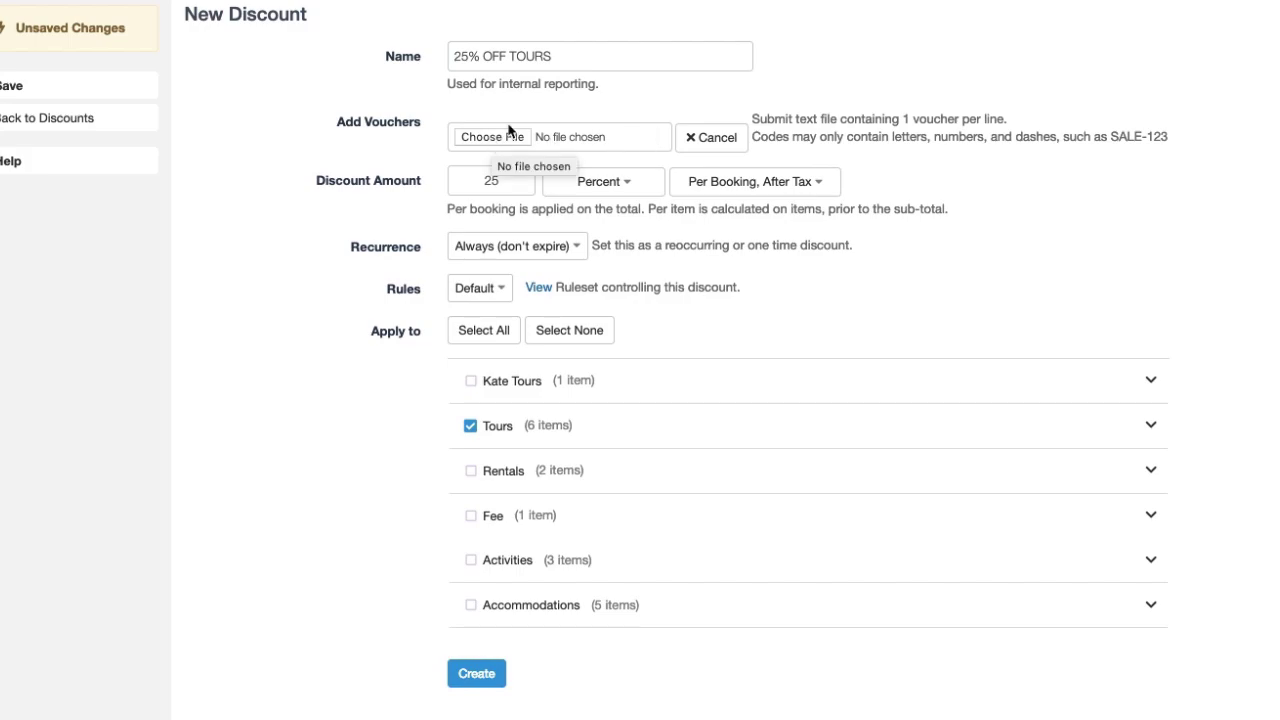
click(508, 131)
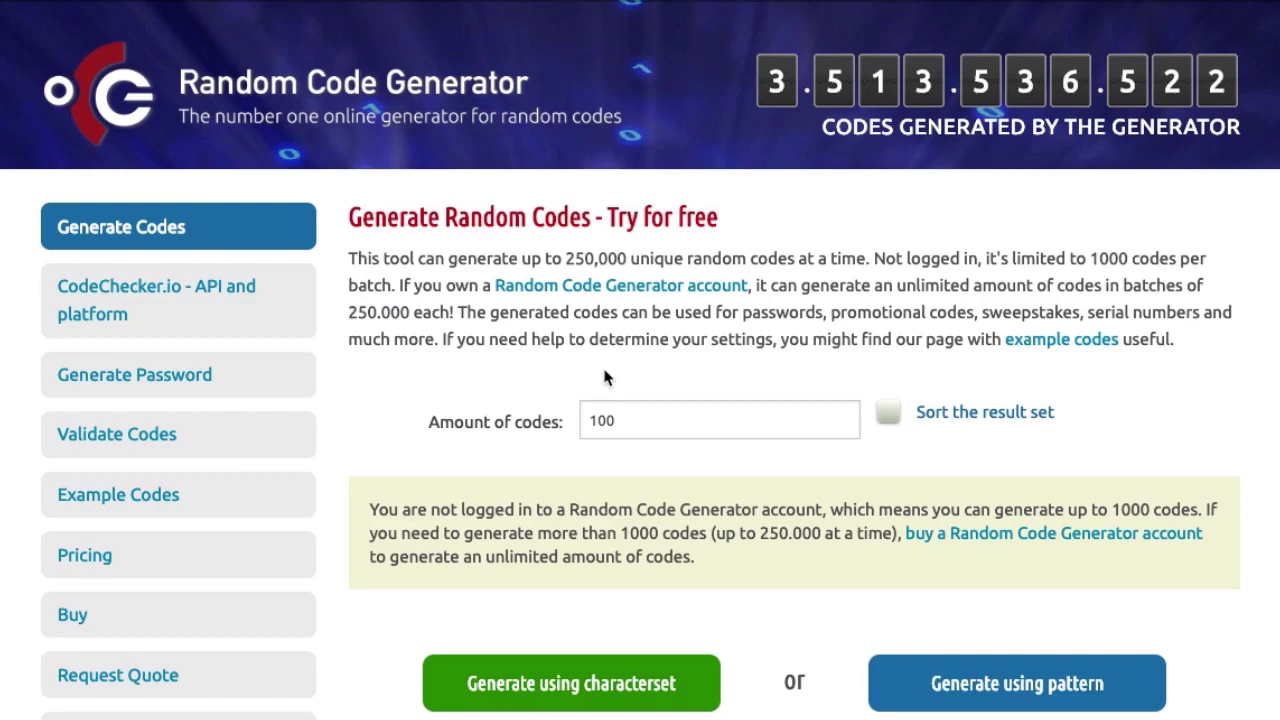
- In Random Code Generator, set the amount of codes to 10 and exclude lowercase letters from the character sets
click(691, 418)
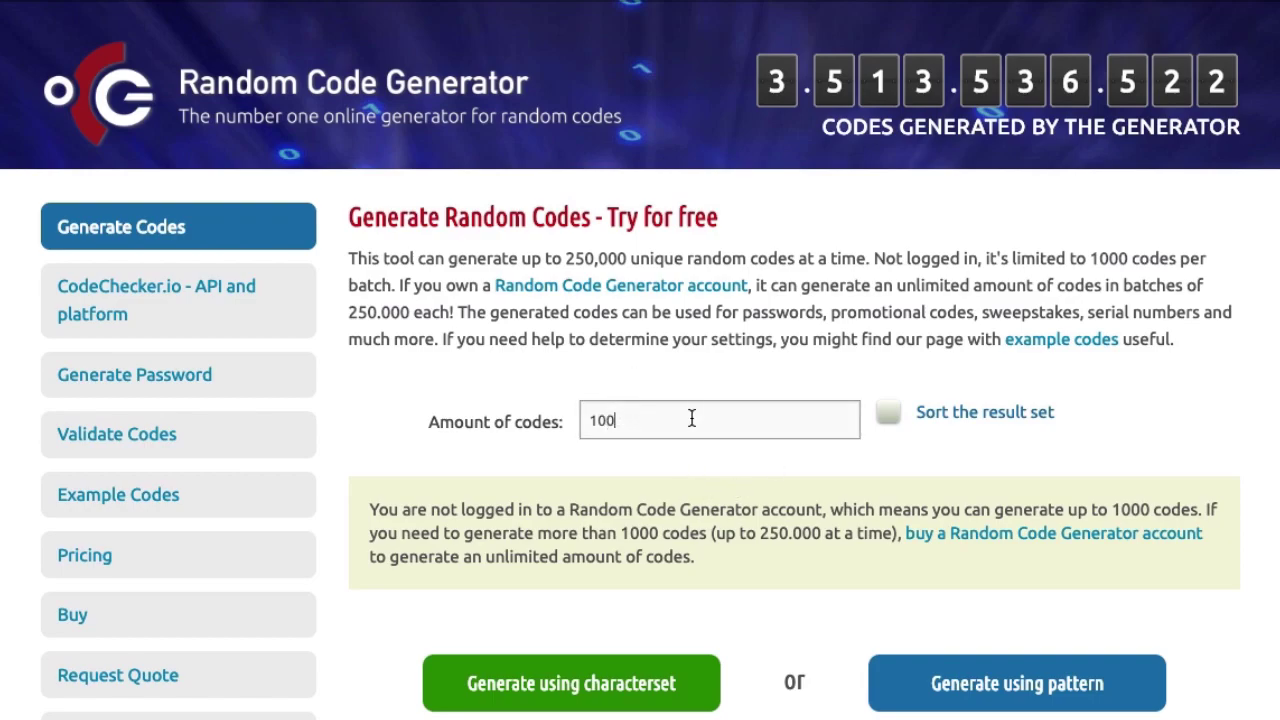
key(BackSpace)
scroll(757, 514, down, 2)
scroll(757, 514, down, 2)
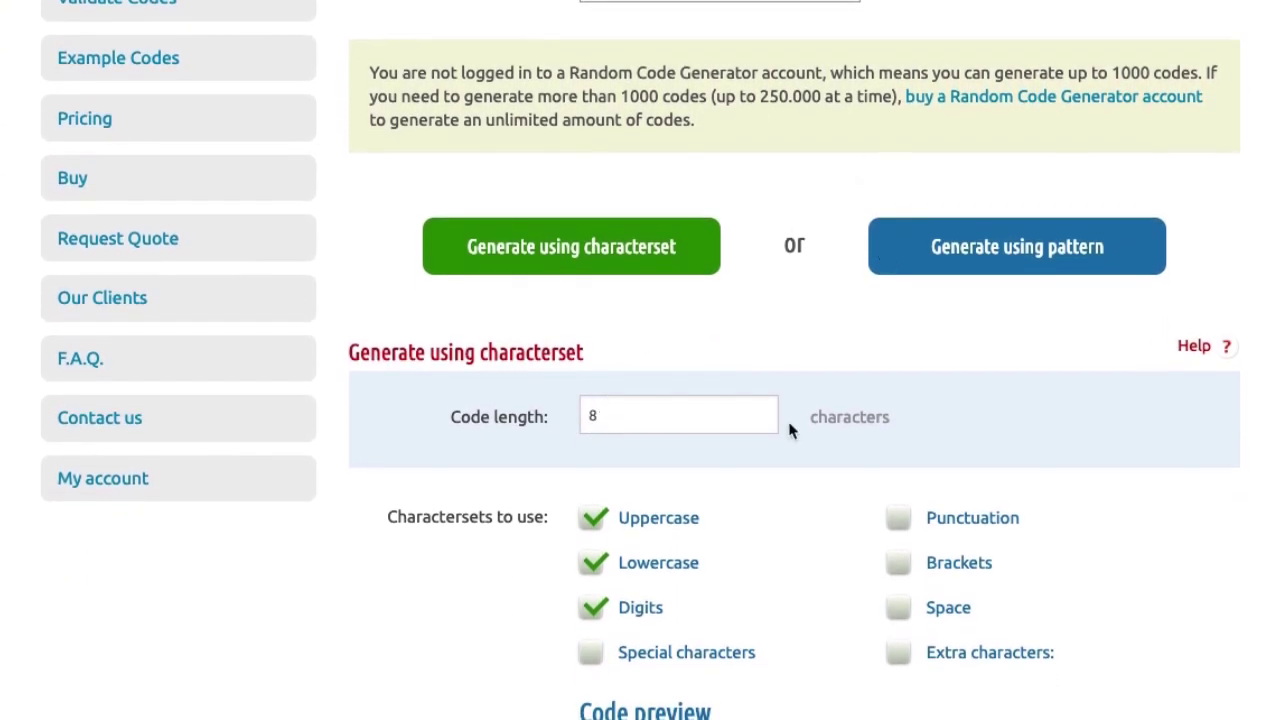
scroll(609, 563, down, 1)
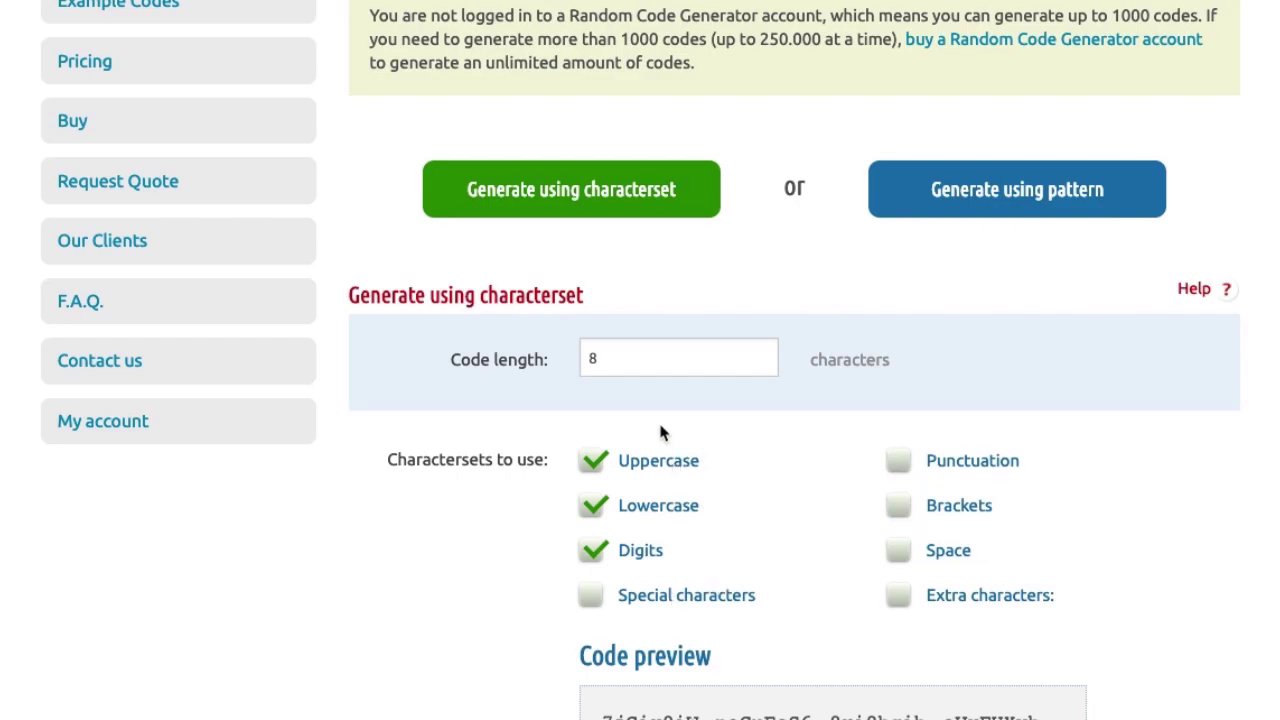
click(662, 516)
scroll(826, 486, up, 1)
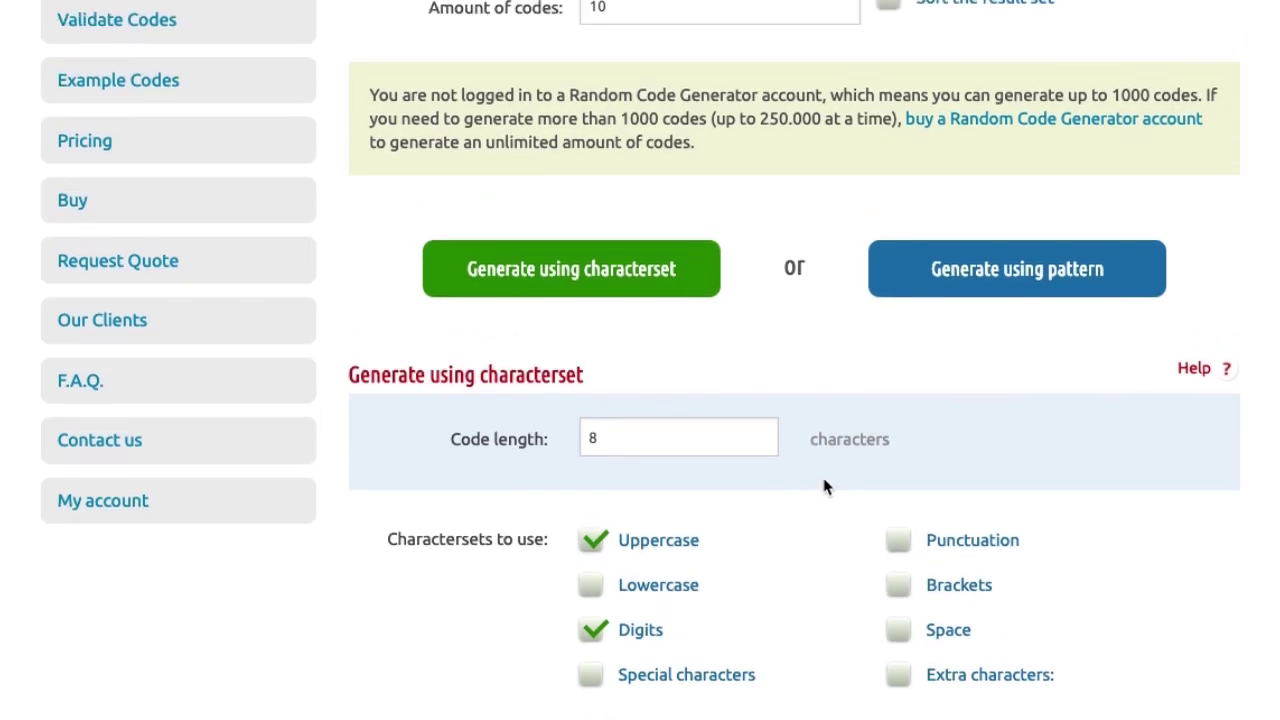
scroll(826, 486, up, 2)
scroll(826, 486, down, 3)
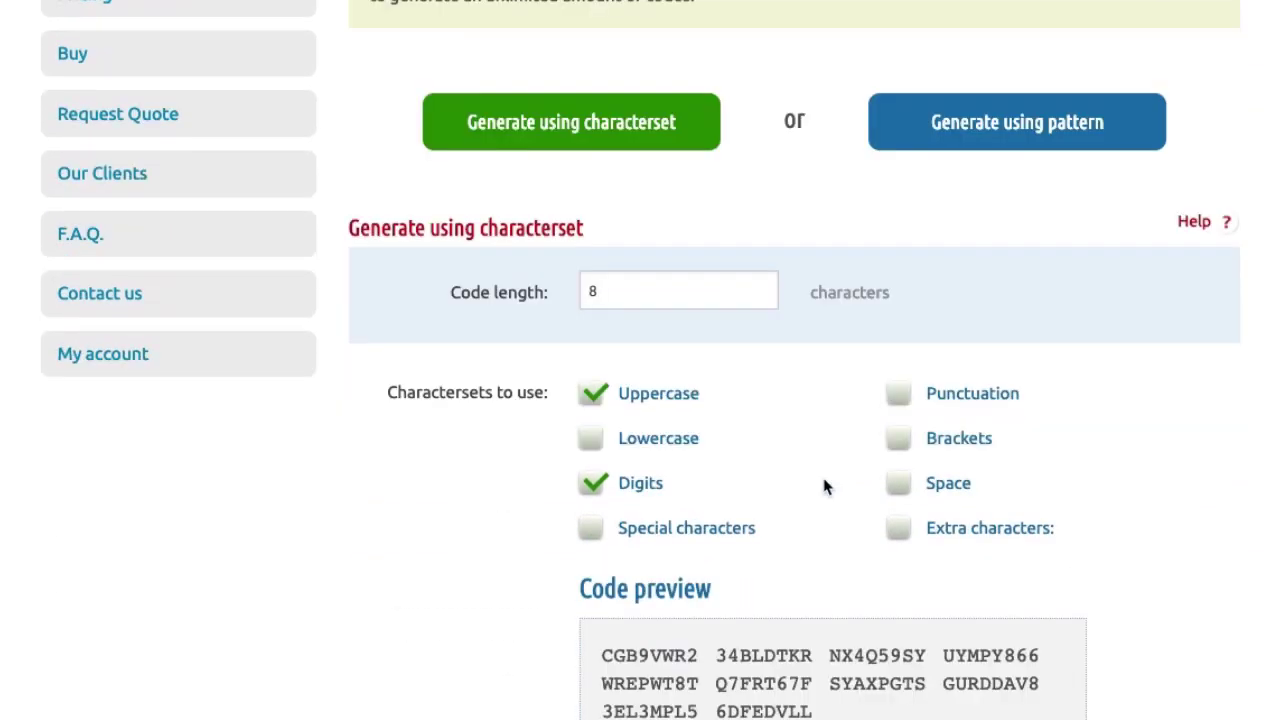
- Generate the random codes with the output set to a CSV file
scroll(826, 486, down, 5)
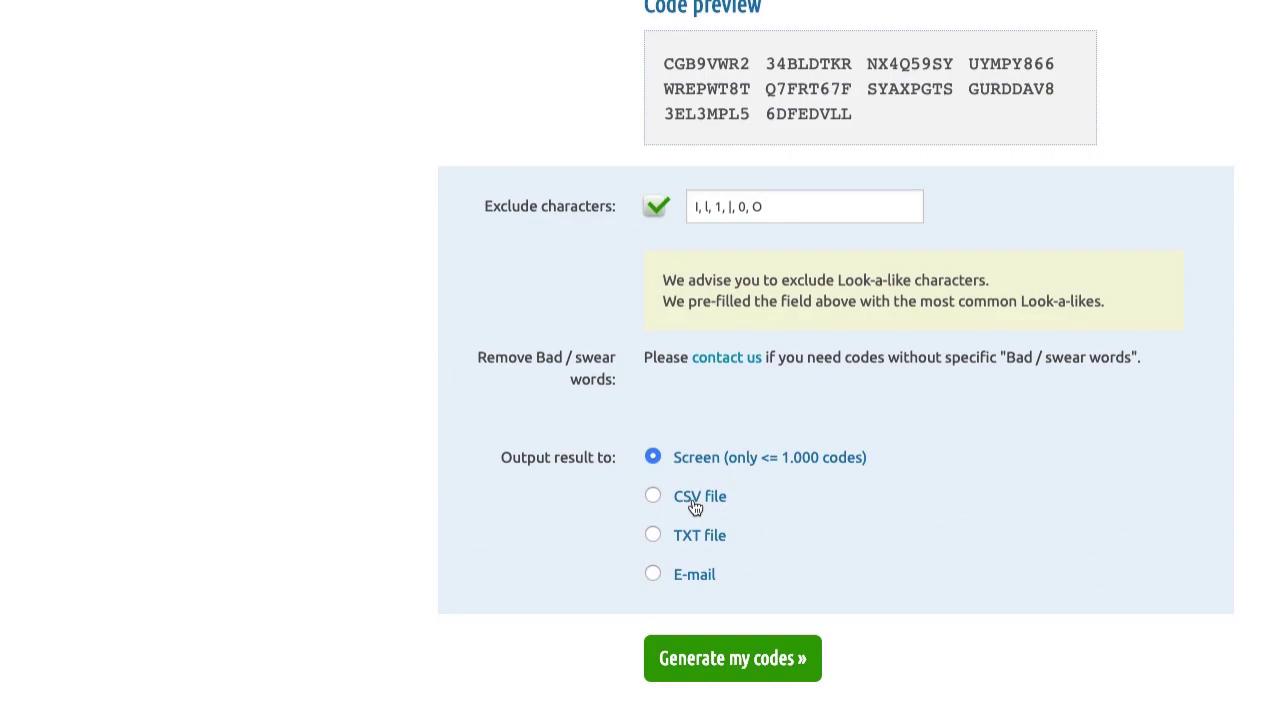
click(678, 506)
click(742, 684)
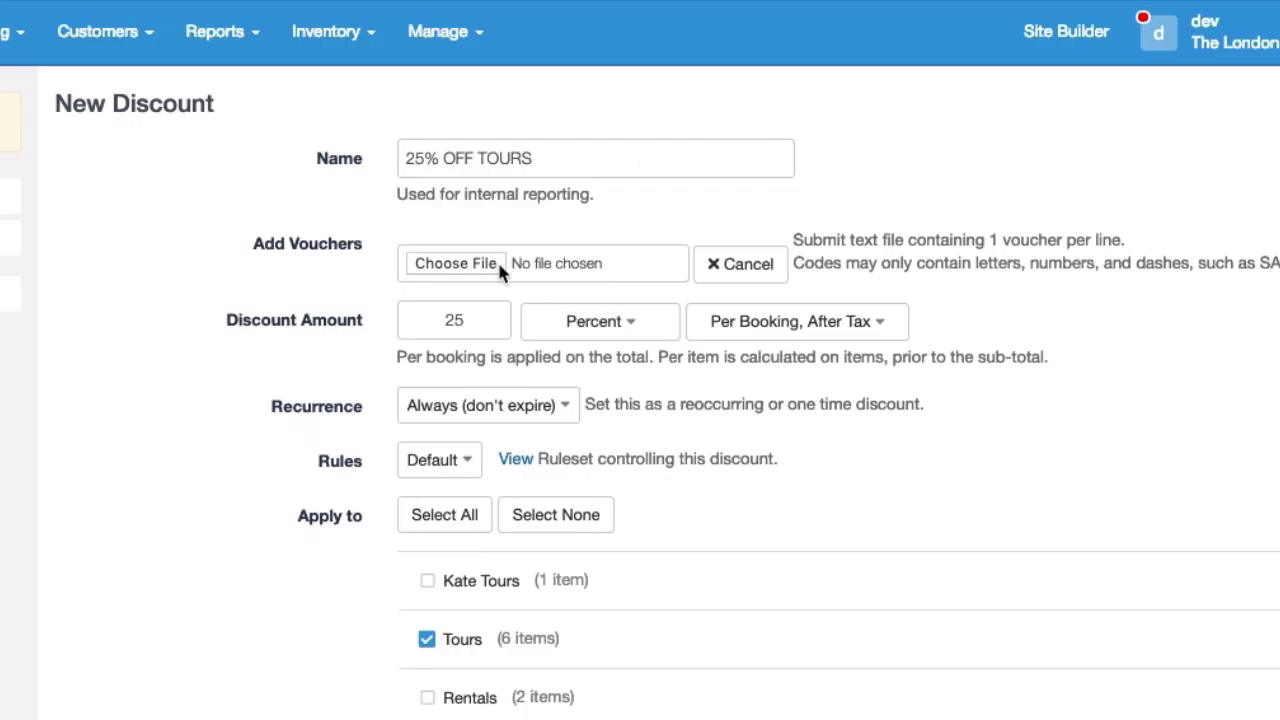
- Back in the new discount, attach 10_unique_codes (1).csv from Downloads as the vouchers file
click(499, 266)
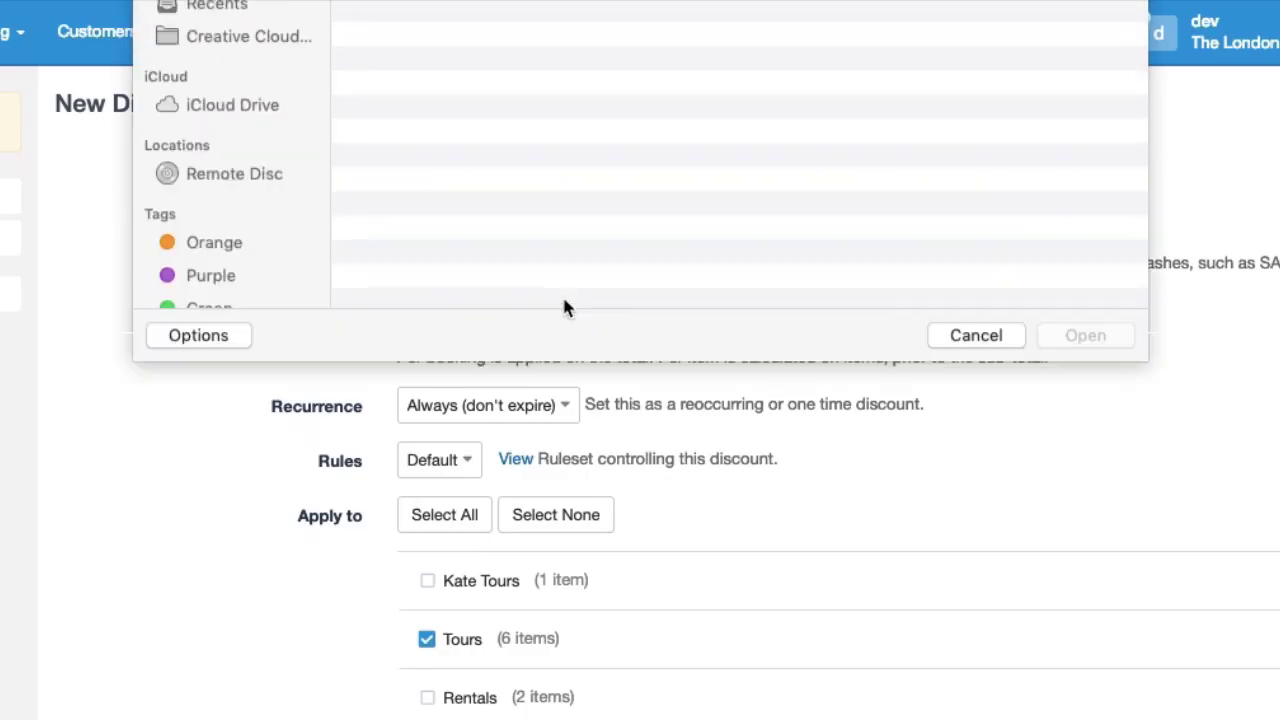
click(536, 56)
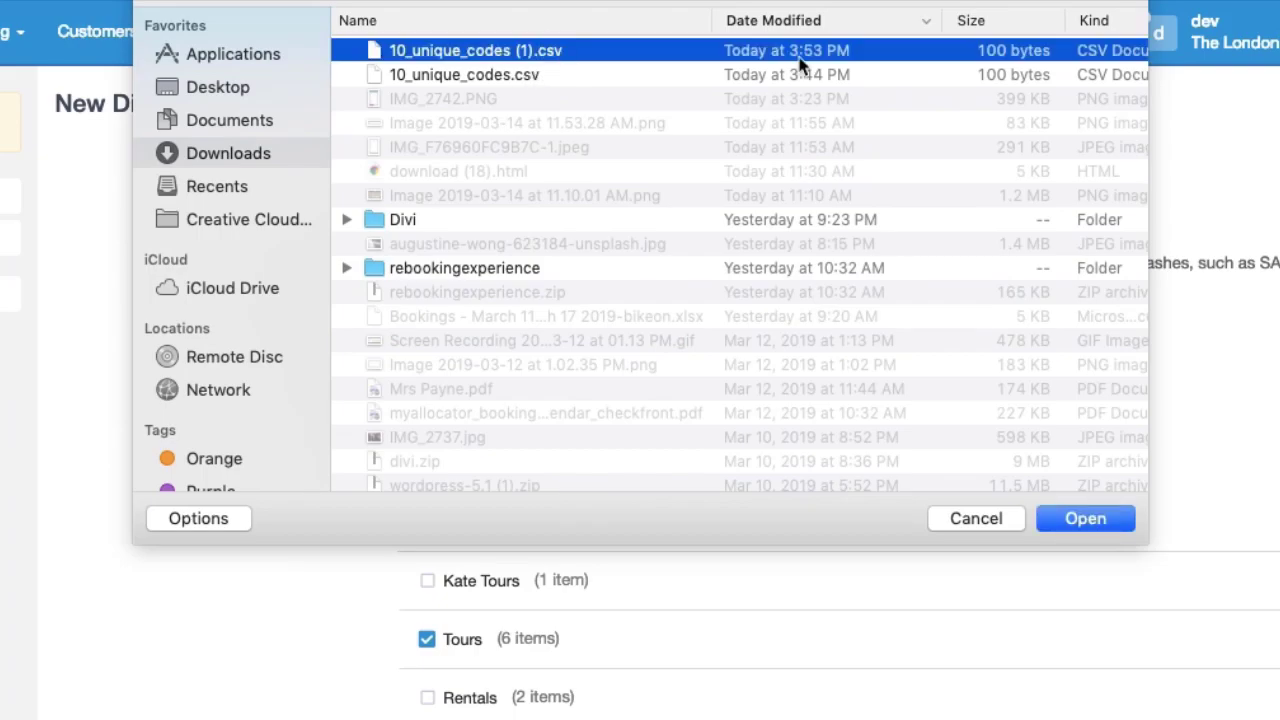
click(1104, 521)
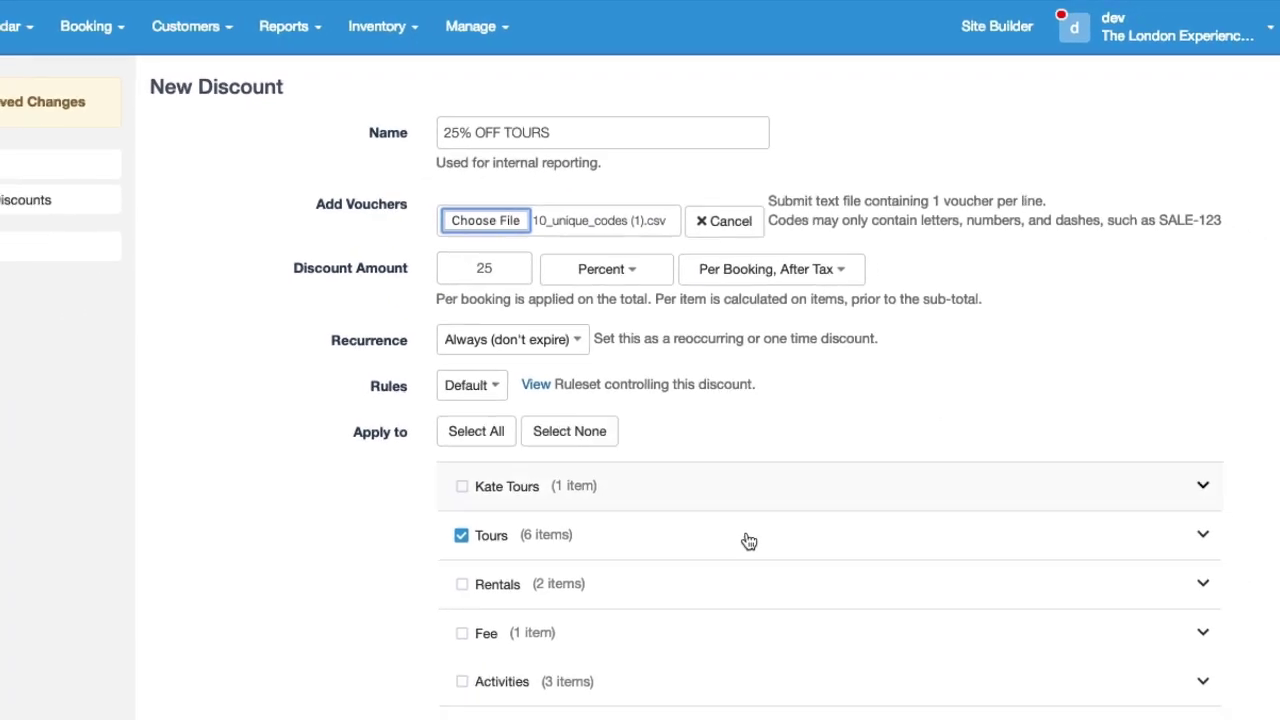
- Create the 25% OFF TOURS discount and open its list of vouchers
click(494, 694)
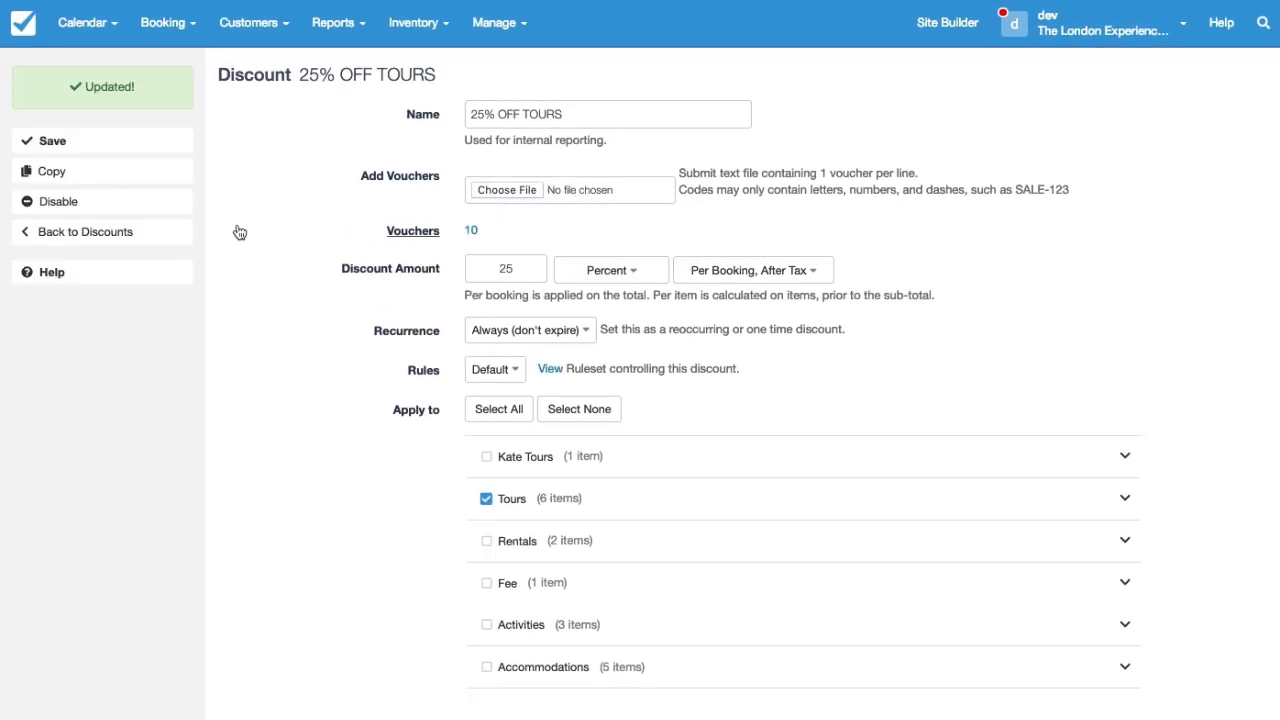
click(473, 234)
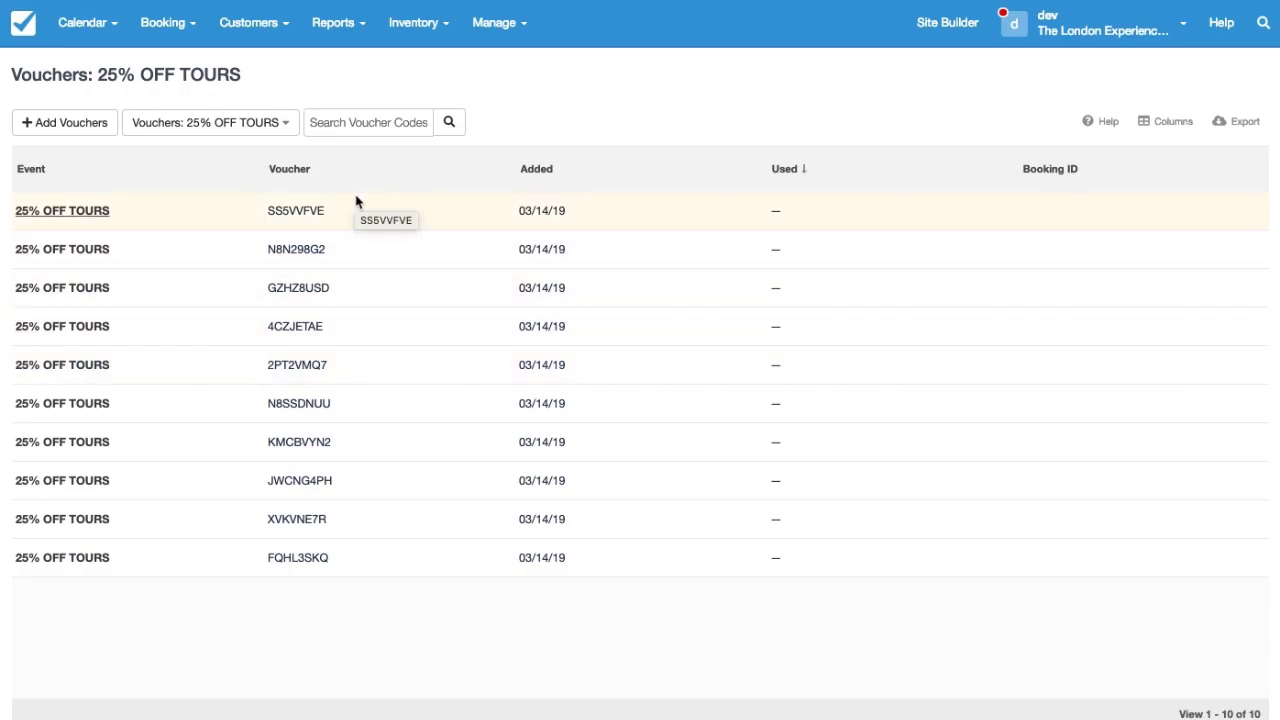
- Copy the first voucher code in the 25% OFF TOURS voucher list
drag(337, 211, 266, 213)
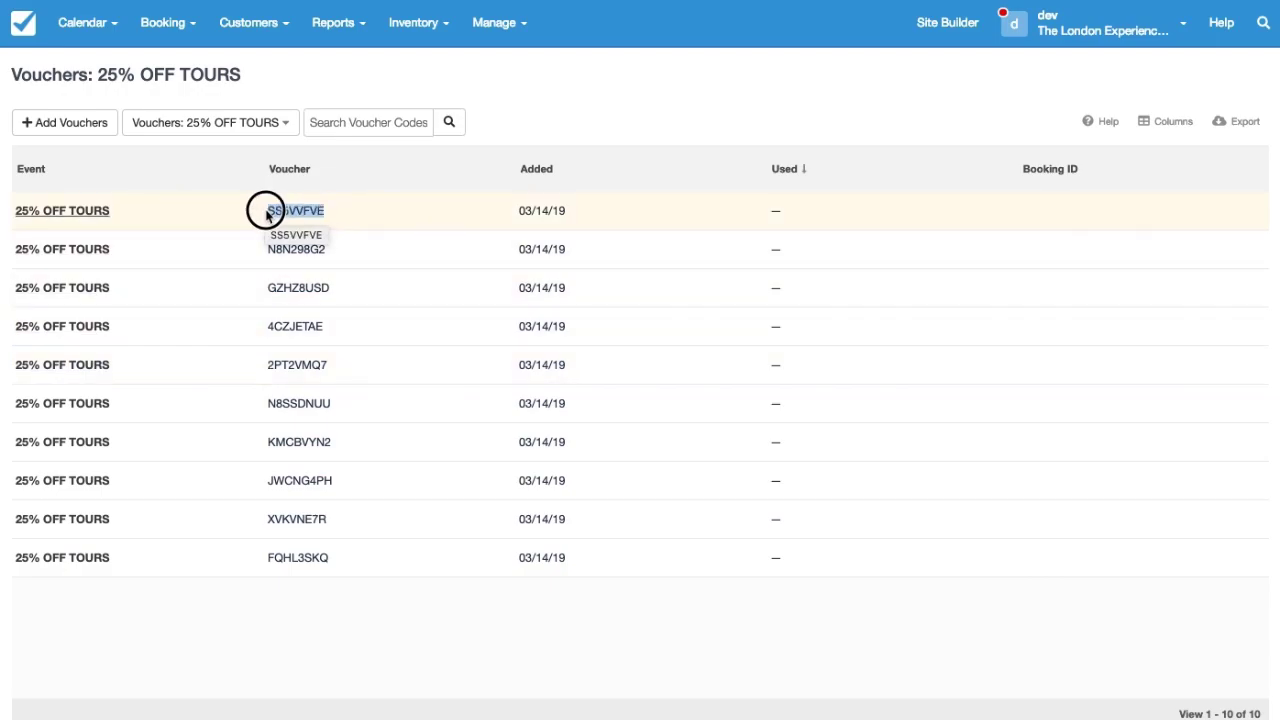
right_click(266, 213)
click(312, 243)
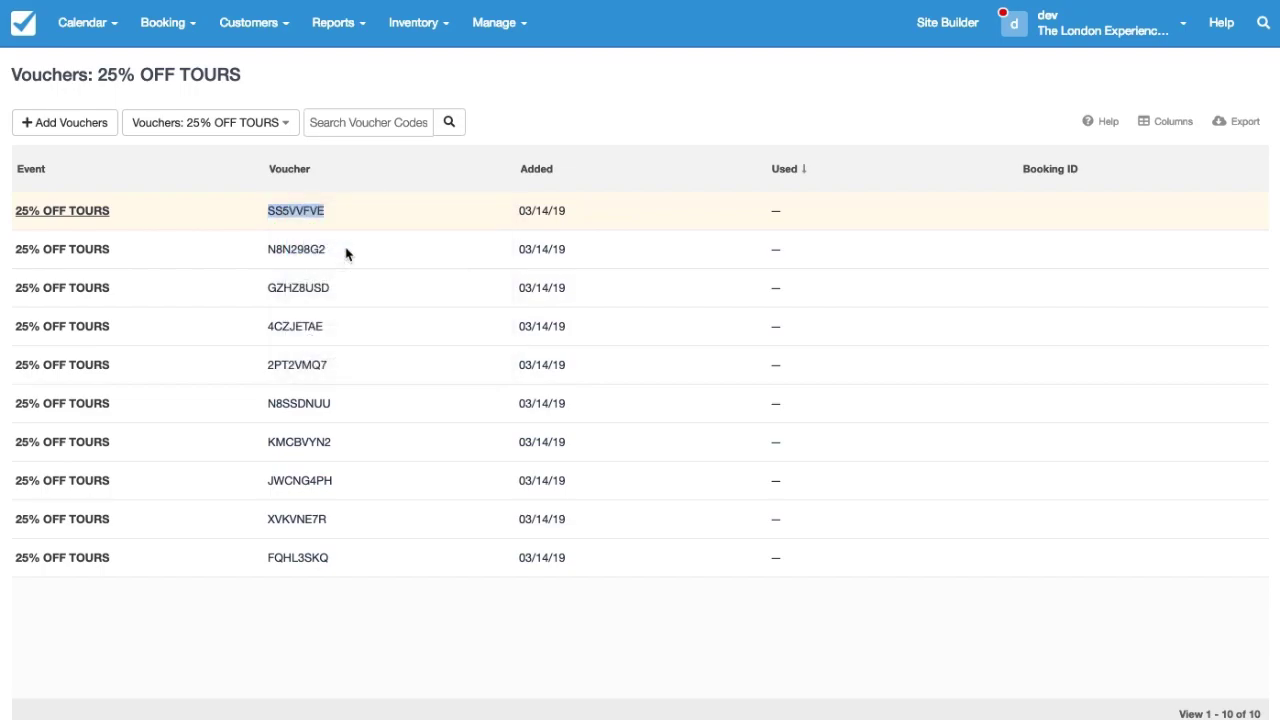
- On The London Experience's public booking page, start a booking for the Bicycle Tour of London's Historic Houses
click(252, 37)
click(280, 126)
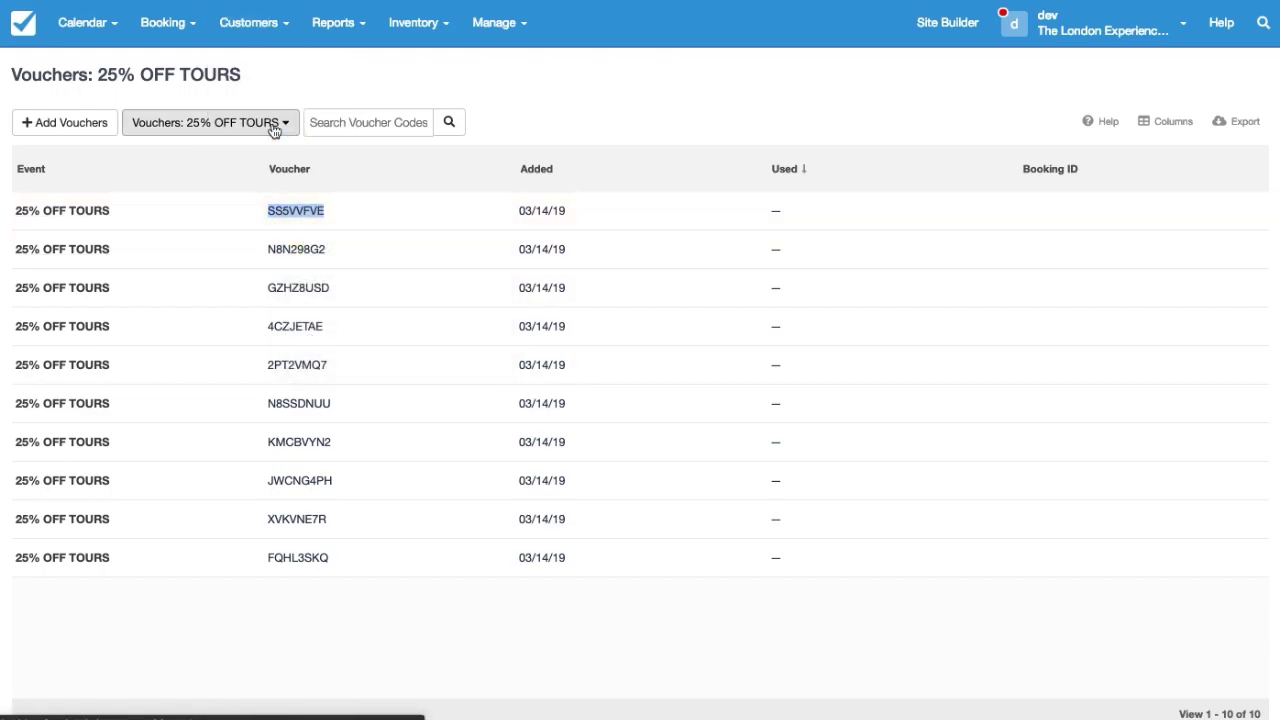
scroll(402, 592, down, 3)
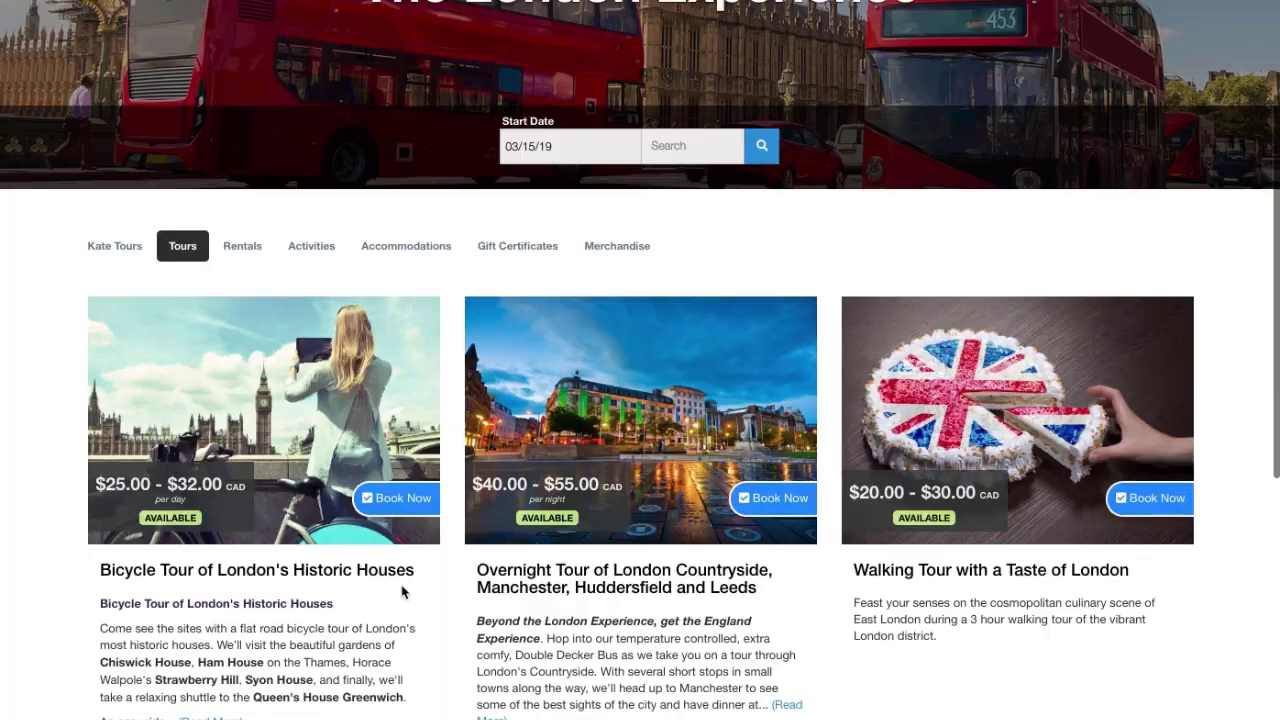
scroll(402, 592, down, 3)
click(397, 370)
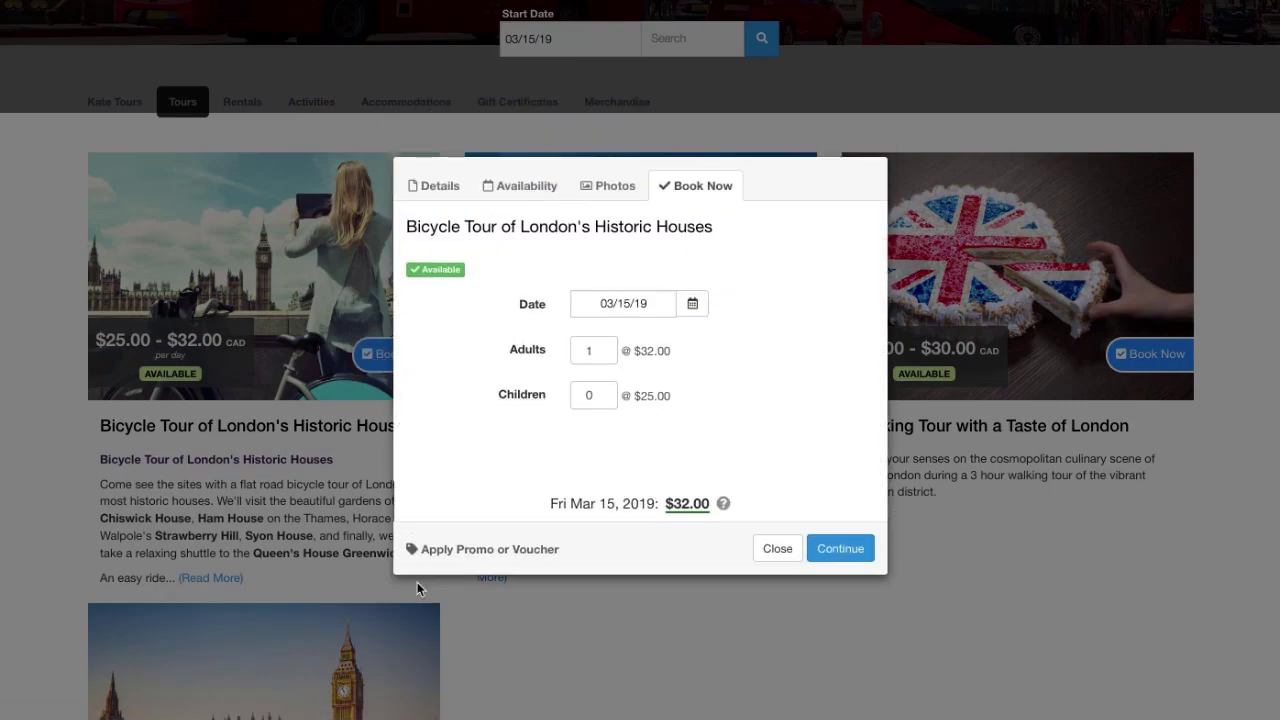
- Apply the copied voucher code to the tour and continue to the booking form
click(432, 549)
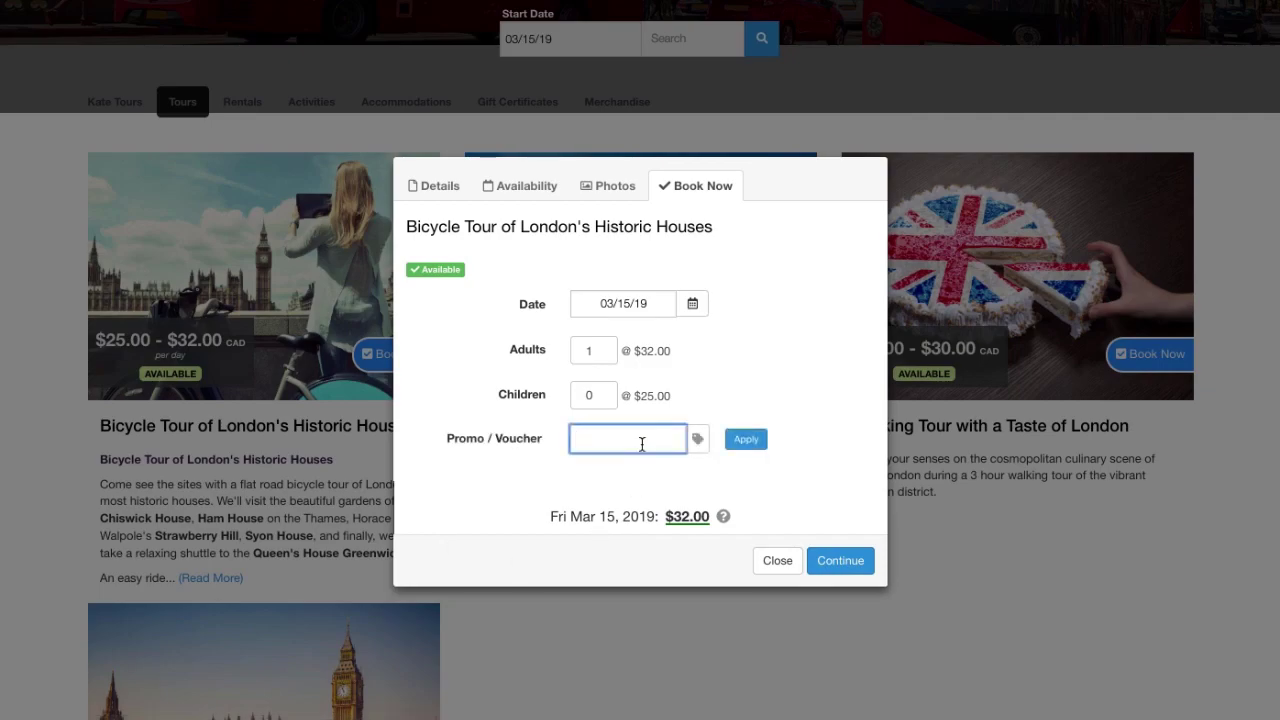
key(ctrl+v)
click(738, 444)
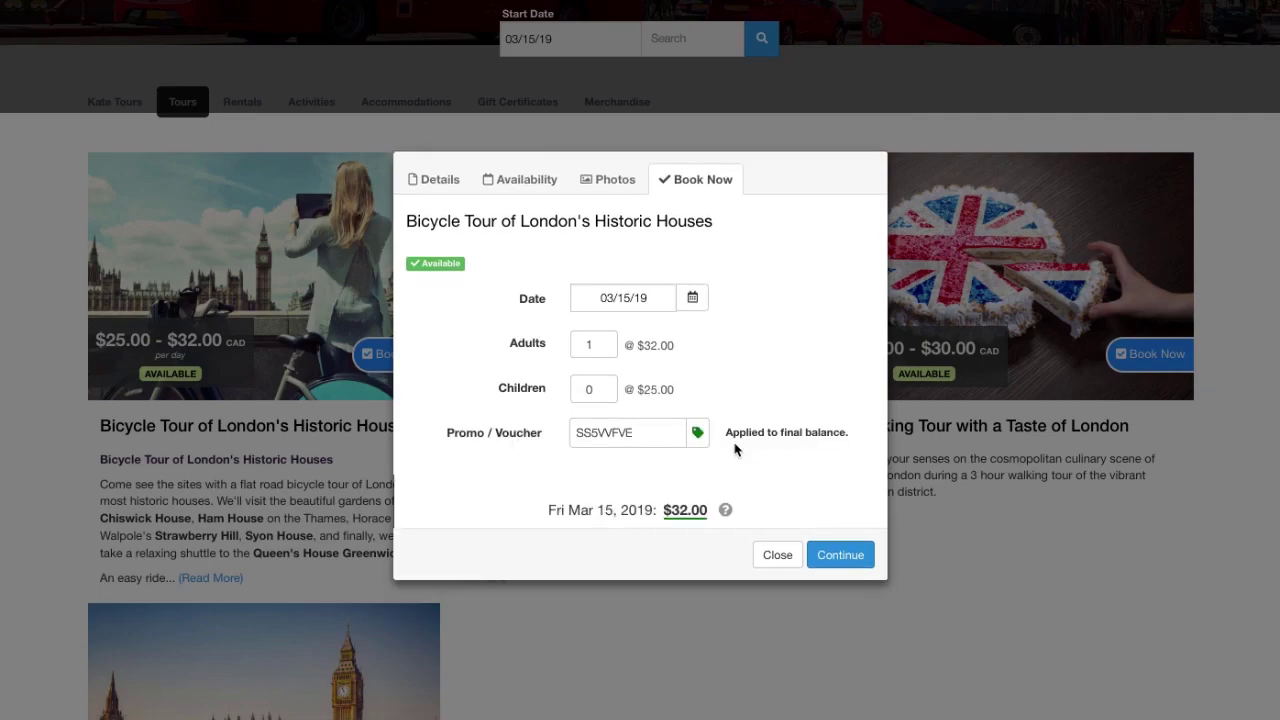
click(840, 555)
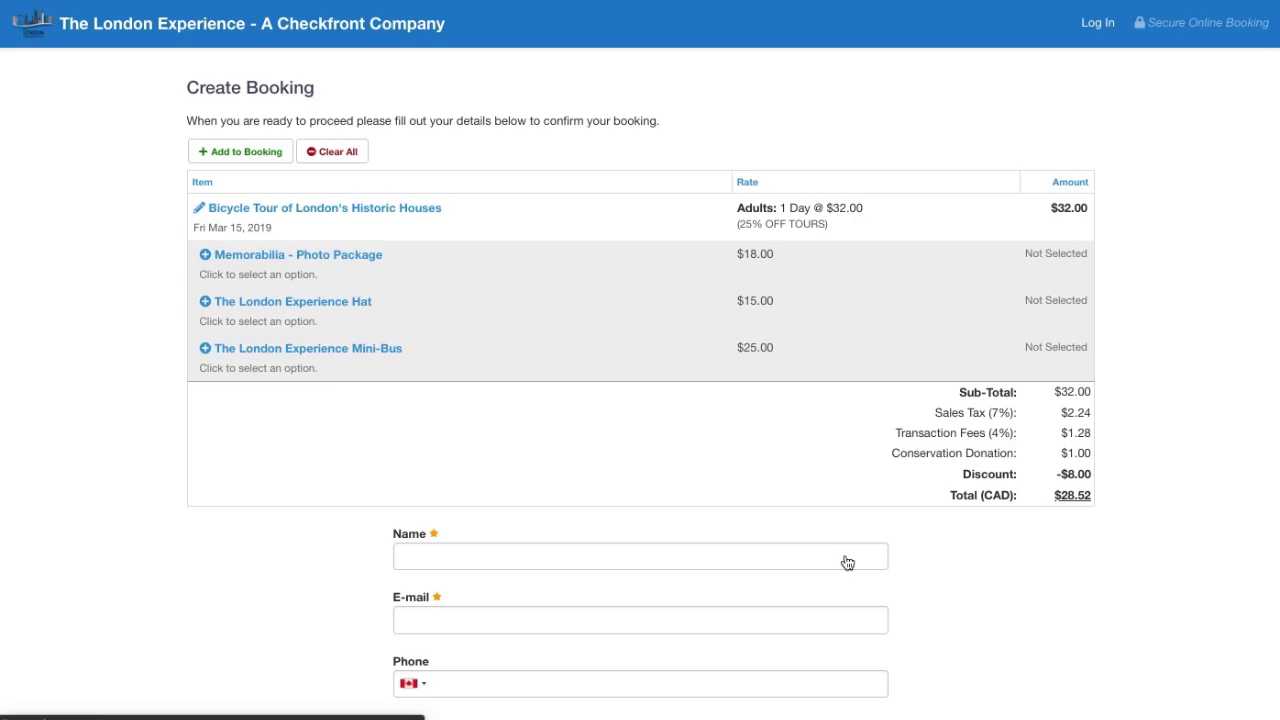
- Fill in the customer's name and e-mail on the booking form
scroll(847, 563, down, 2)
click(462, 411)
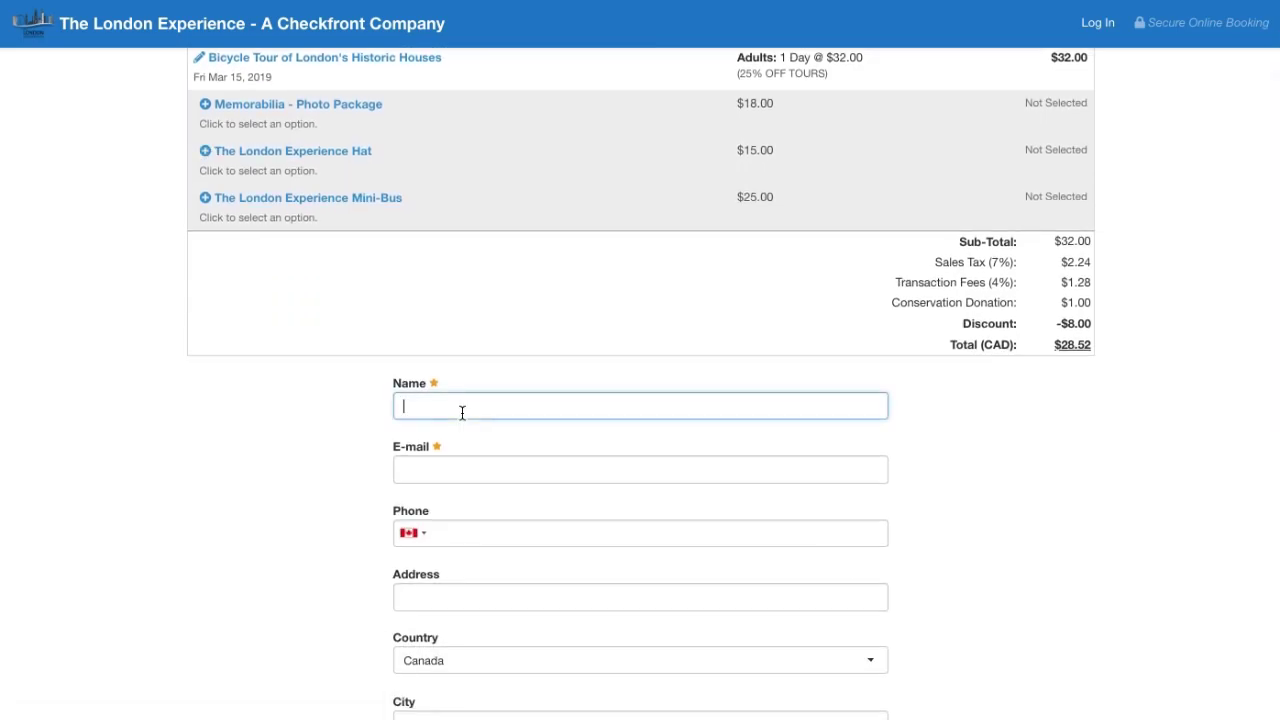
click(640, 469)
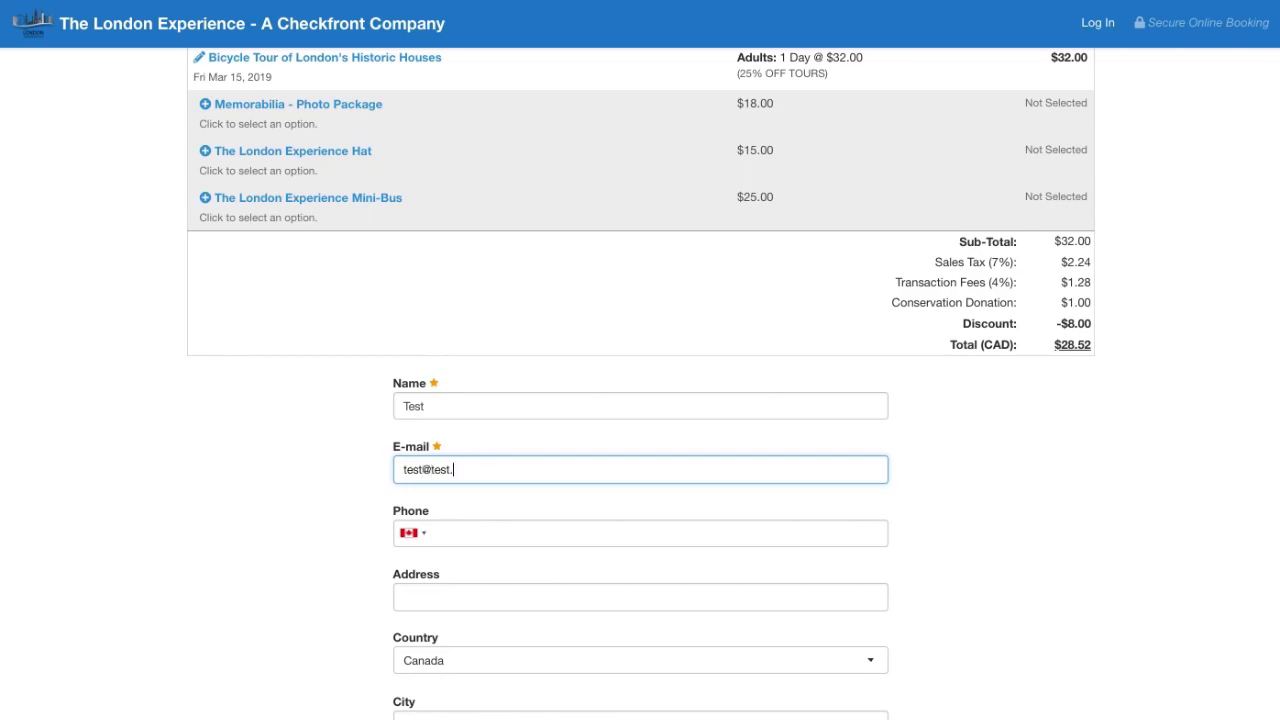
- Set the referral source to Google or other search, enter test as the organization name, and continue to payment
scroll(522, 457, down, 5)
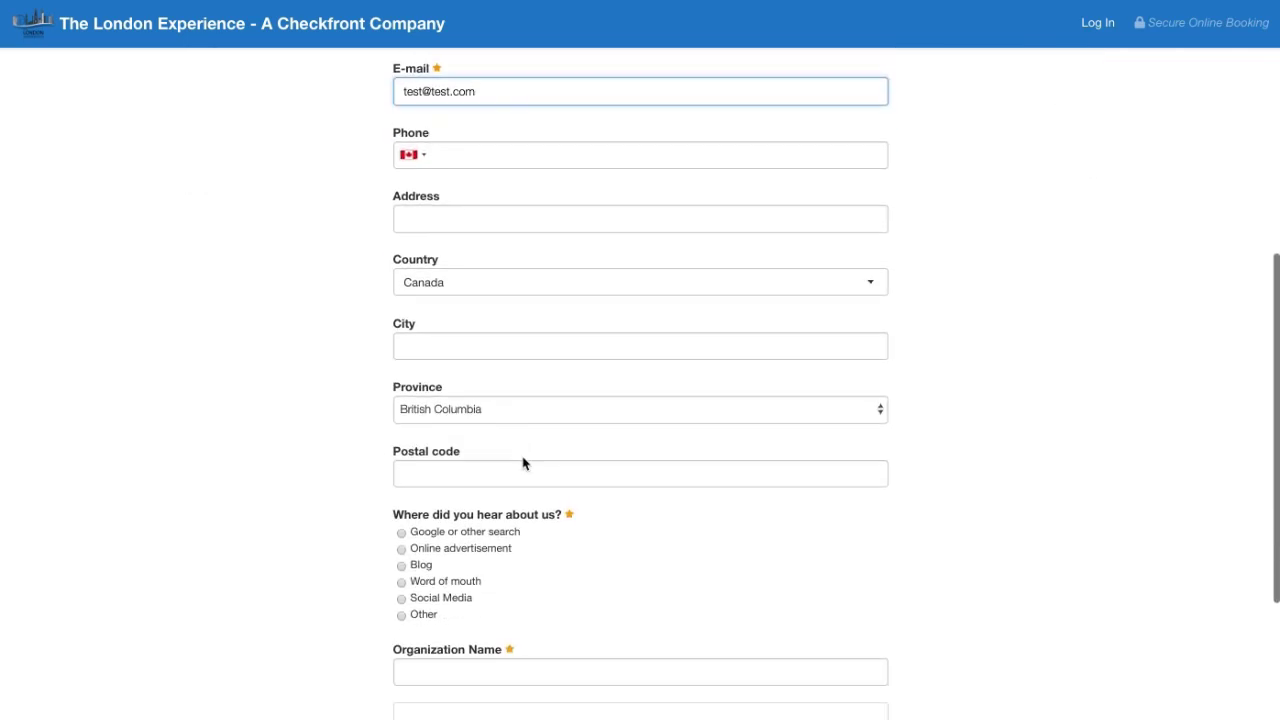
click(465, 439)
click(510, 552)
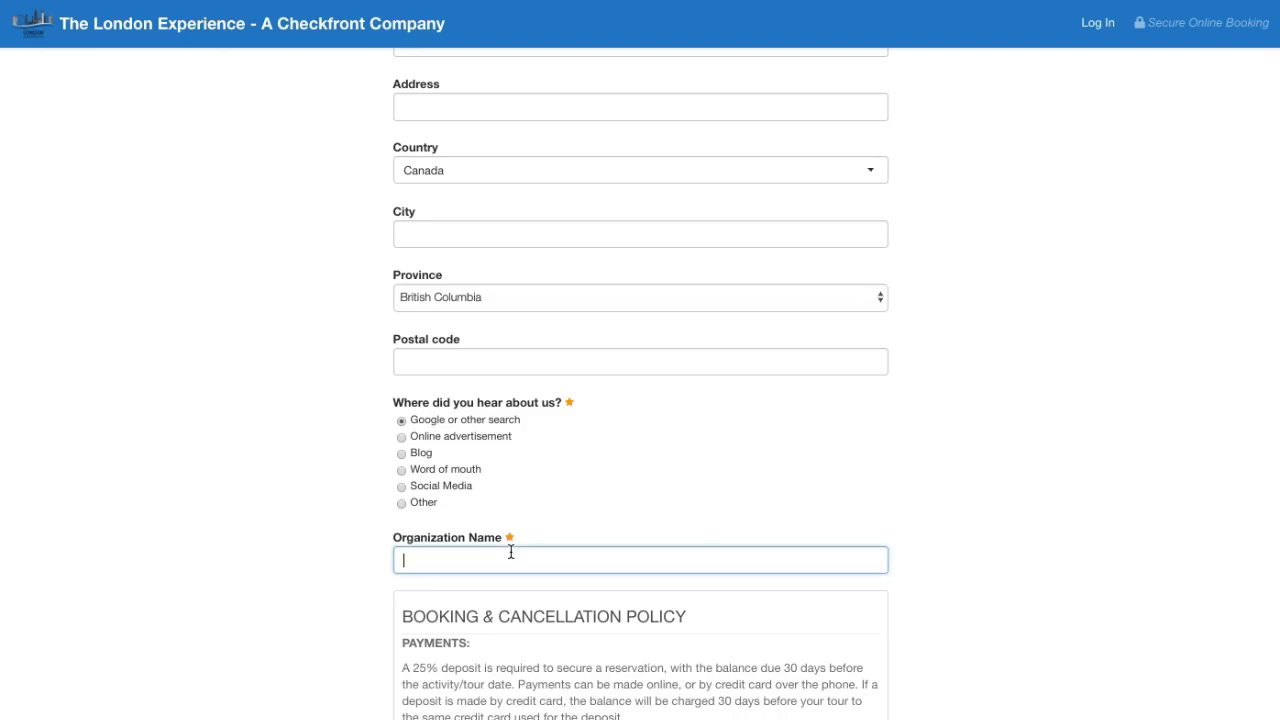
scroll(503, 580, down, 3)
click(477, 614)
click(443, 647)
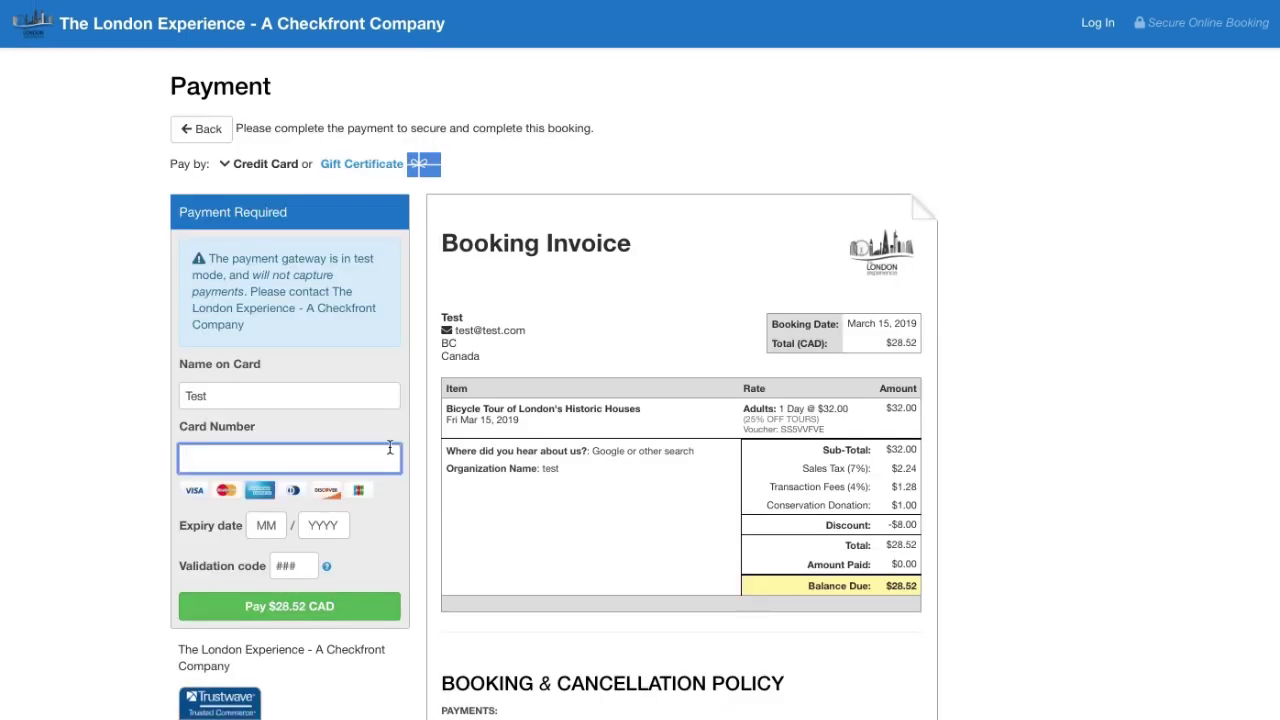
- Pay for the booking with the card number, expiry date and validation code, and continue to the receipt without filling out the waiver
text(4111111111111111)
key(Tab)
text(22)
key(Tab)
text(2222)
key(Tab)
text(222)
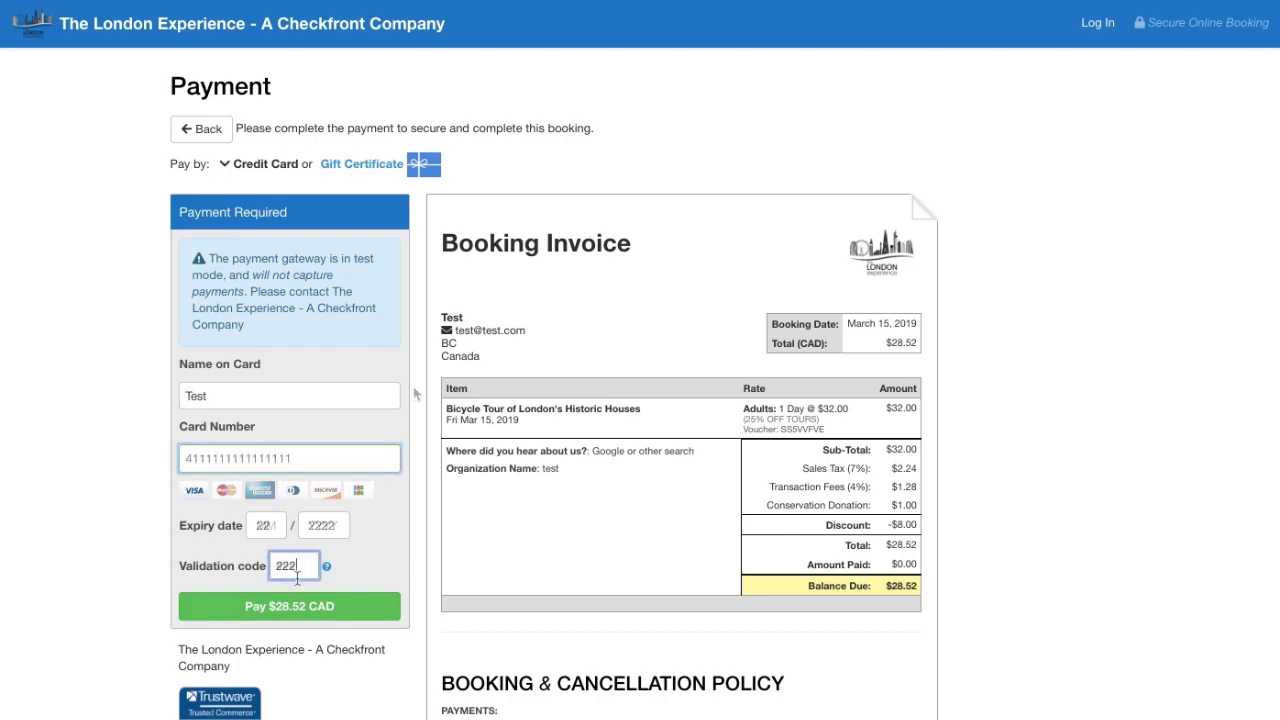
click(289, 606)
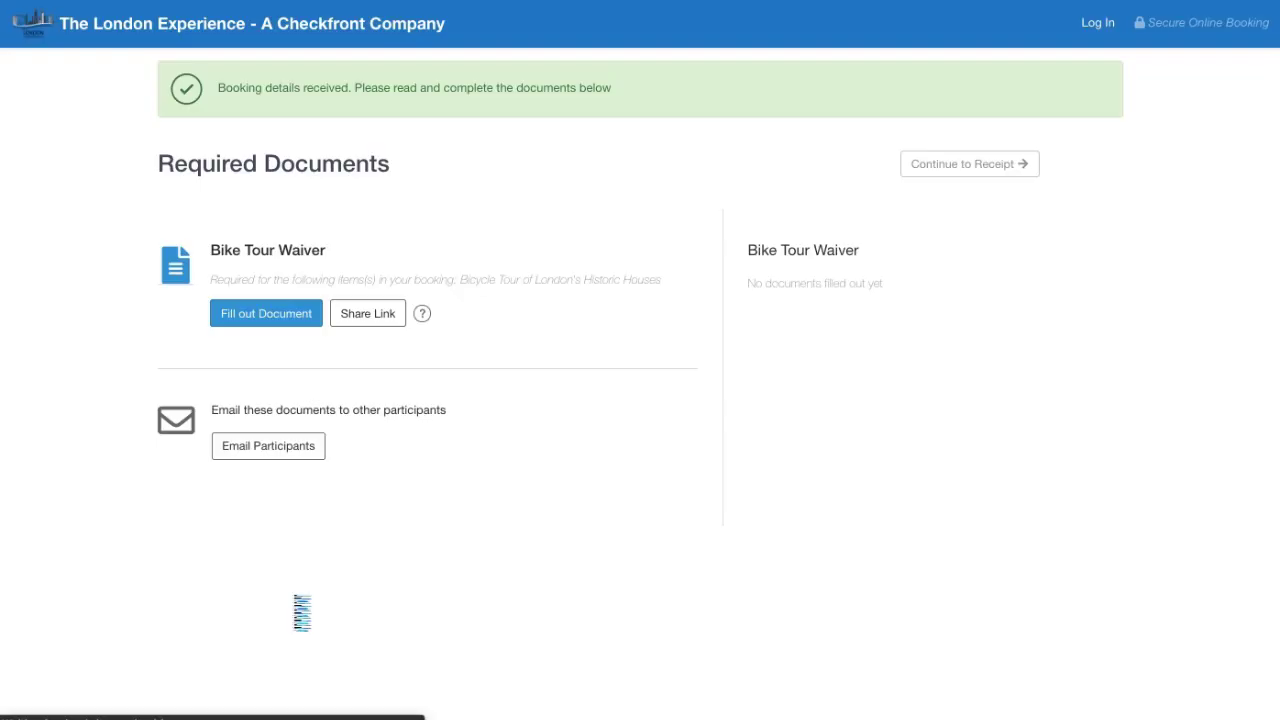
click(940, 163)
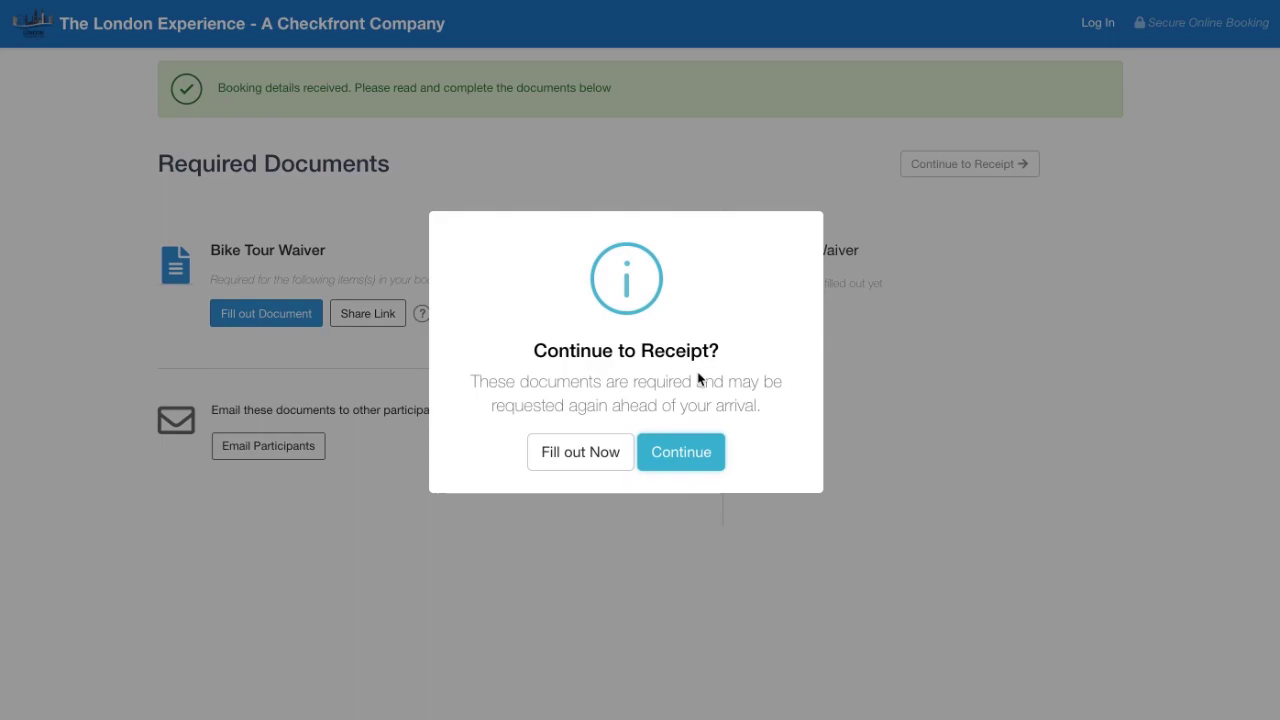
click(678, 460)
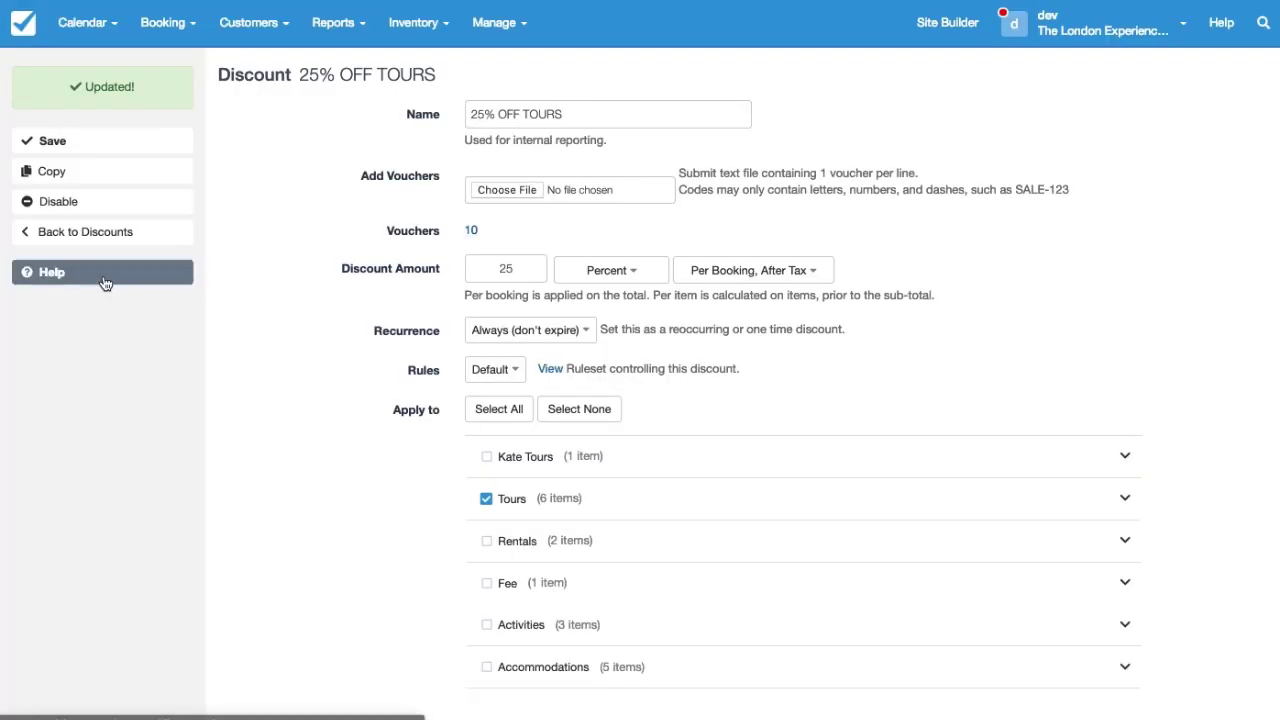
- Back in Checkfront's inventory discounts, open the 25% OFF TOURS voucher list and view the booking linked to the used voucher
click(428, 40)
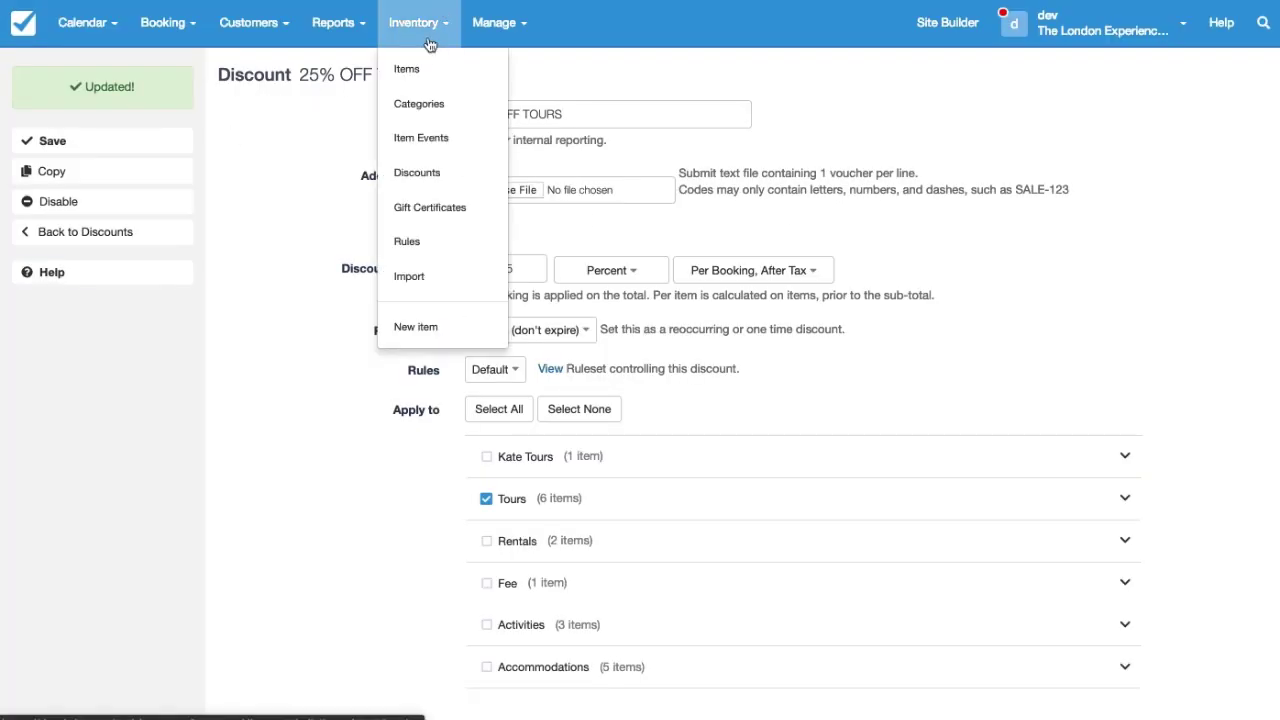
click(446, 174)
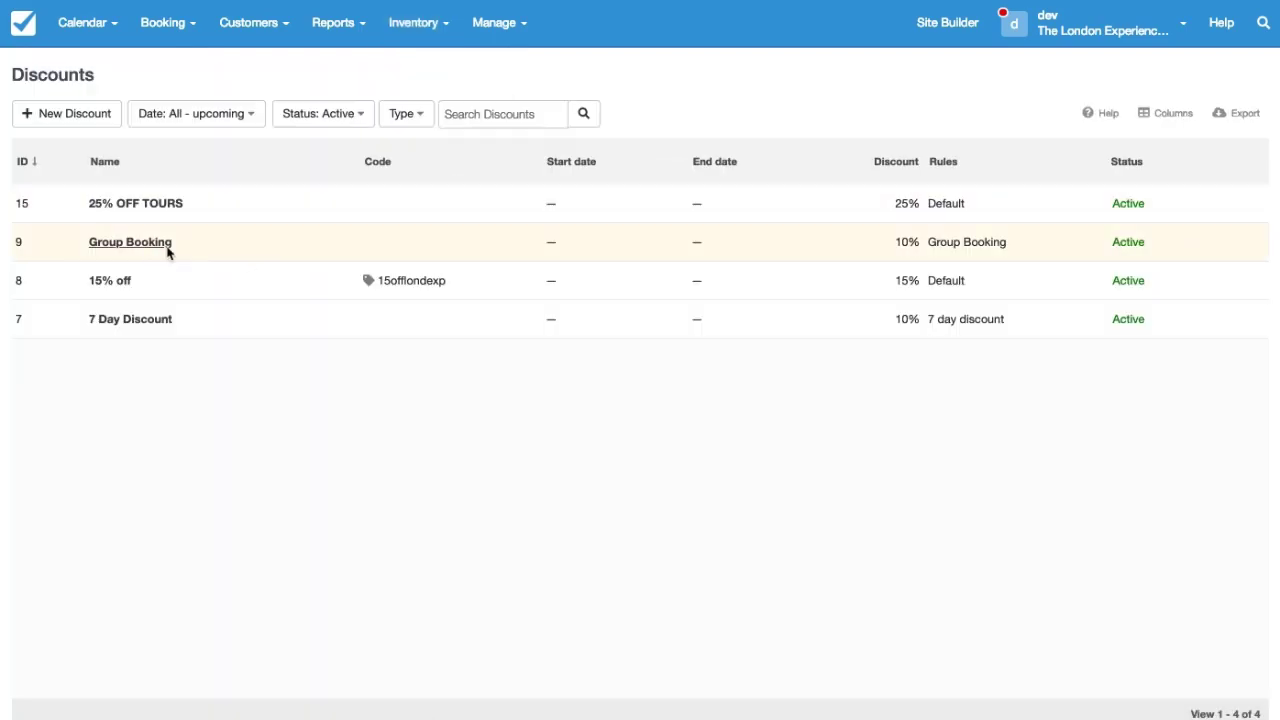
click(158, 204)
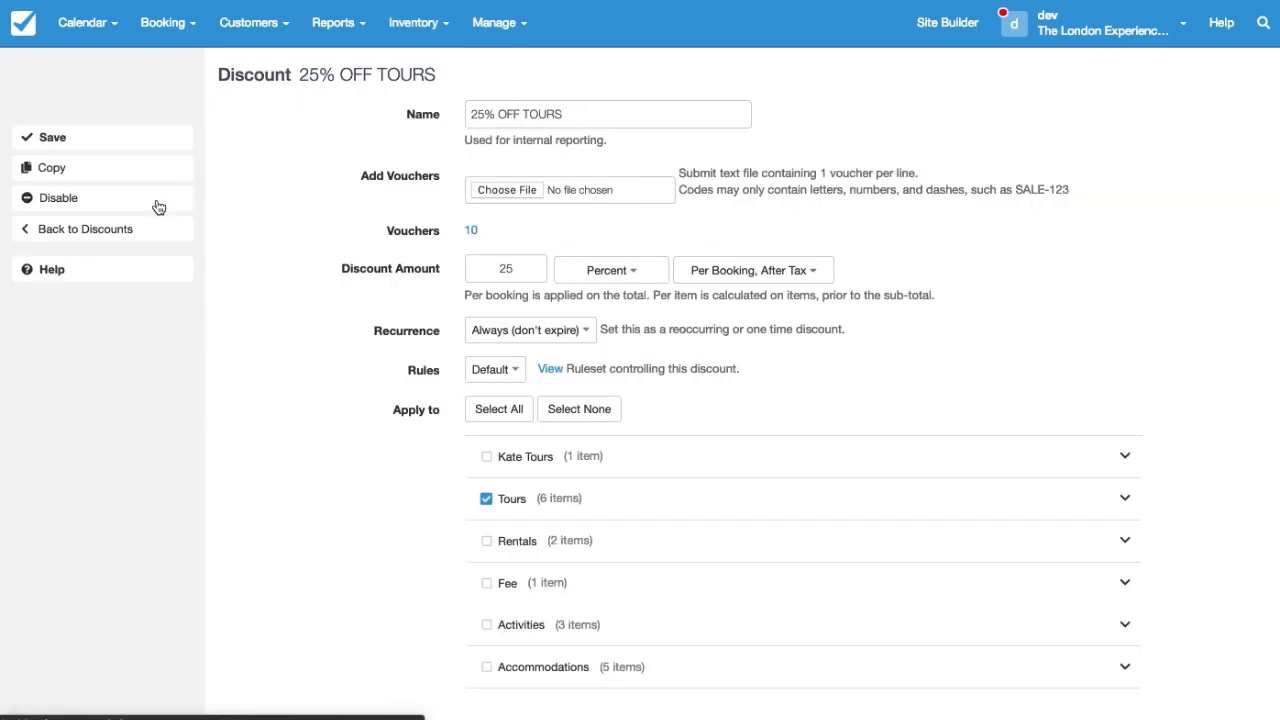
click(472, 231)
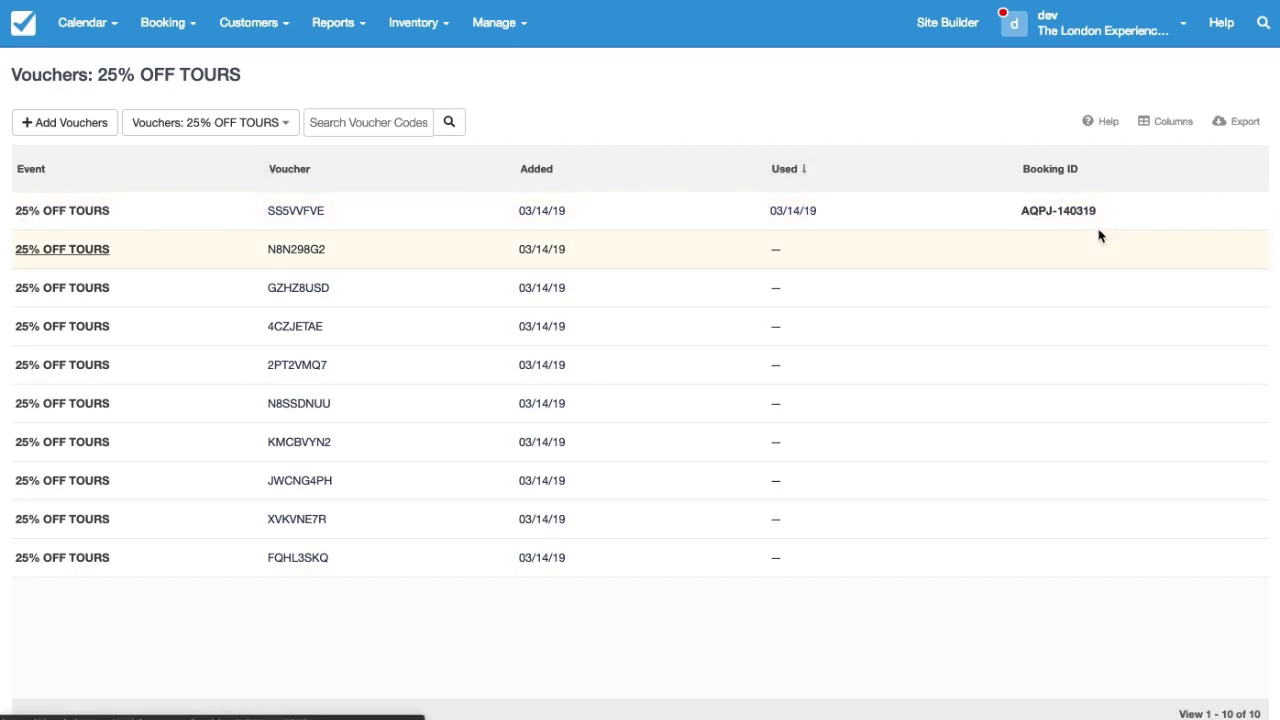
click(1077, 210)
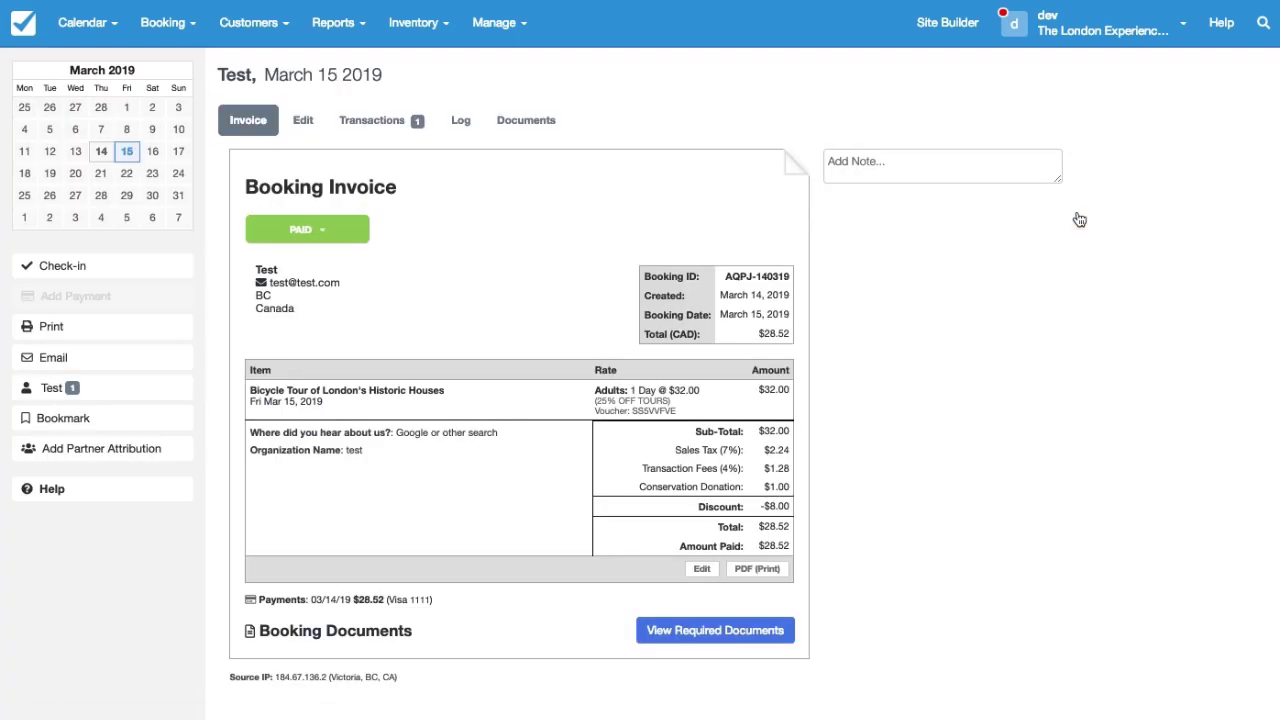